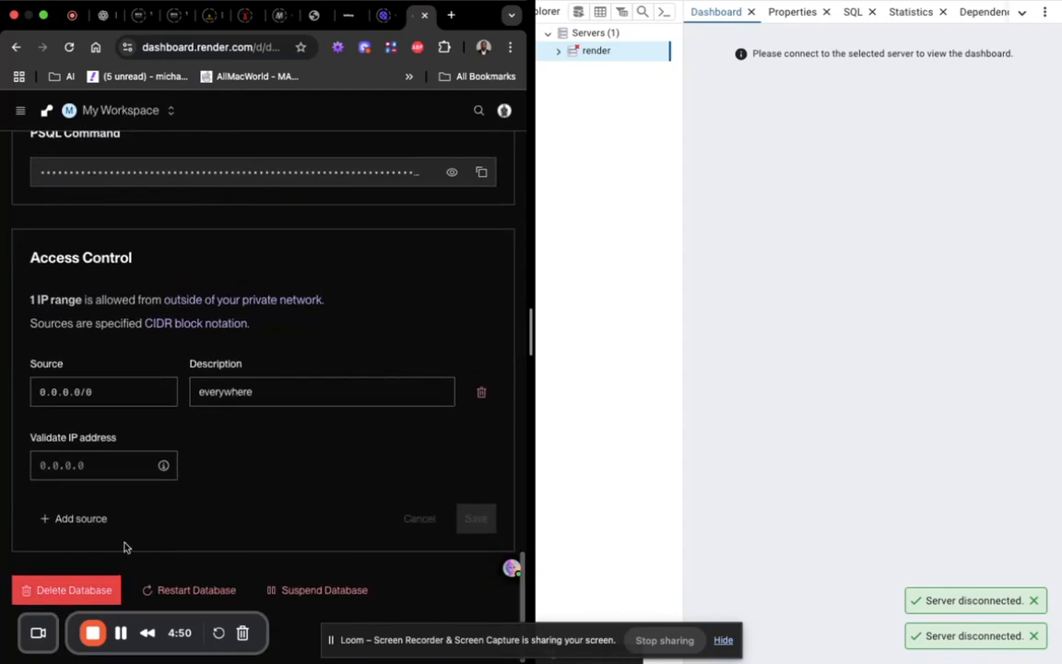
- Delete the cse344 database, confirming with the phrase "sudo delete database cse344"
click(86, 595)
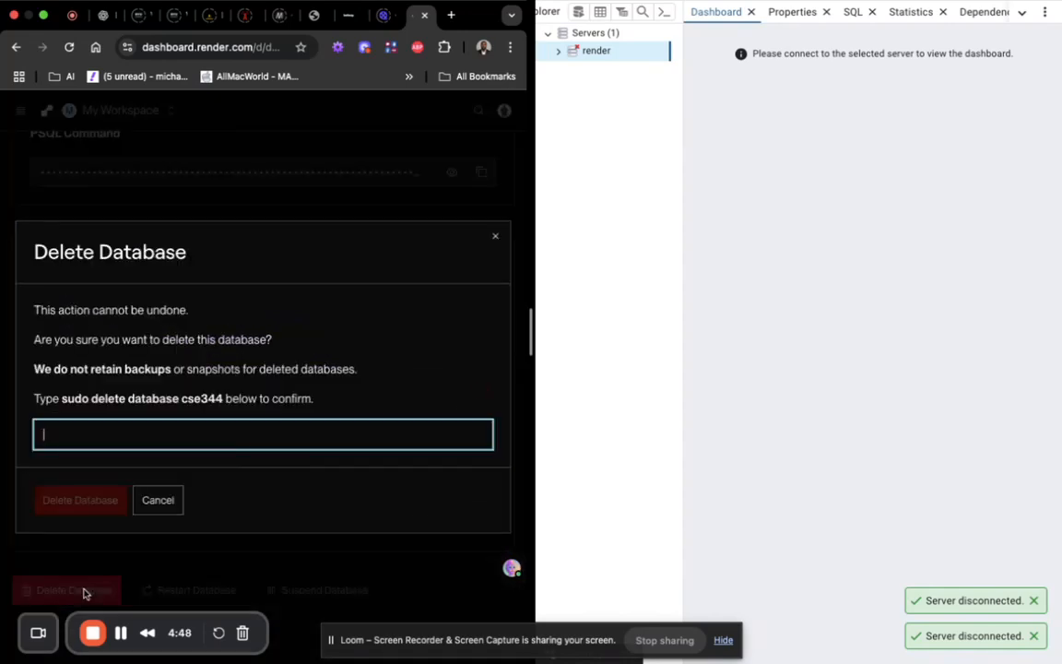
drag(60, 396, 223, 397)
key(super+c)
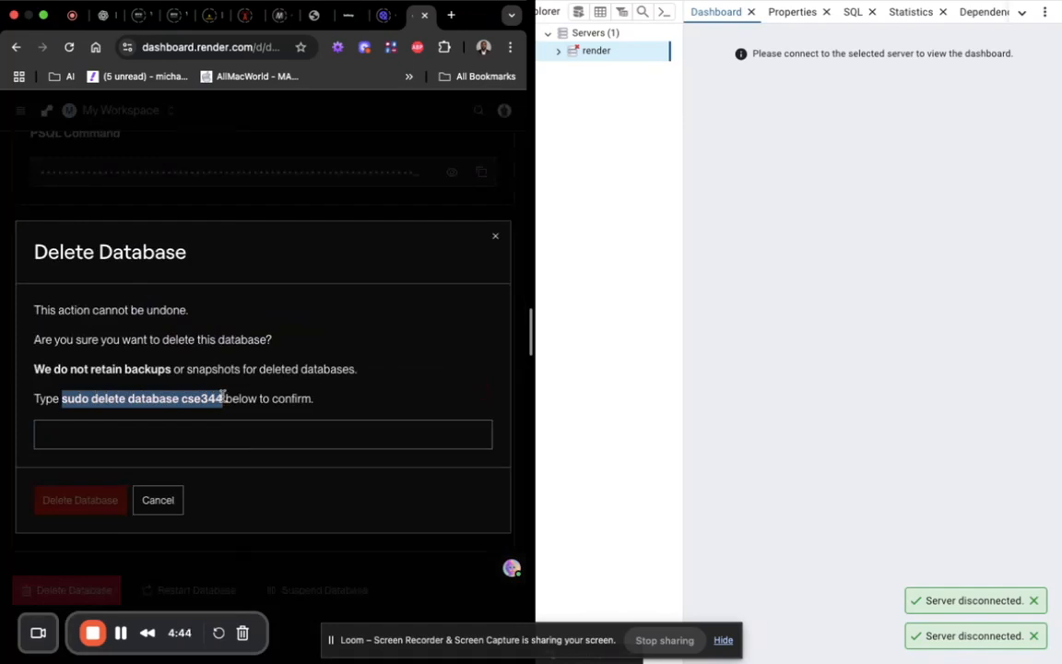
click(157, 429)
key(super+v)
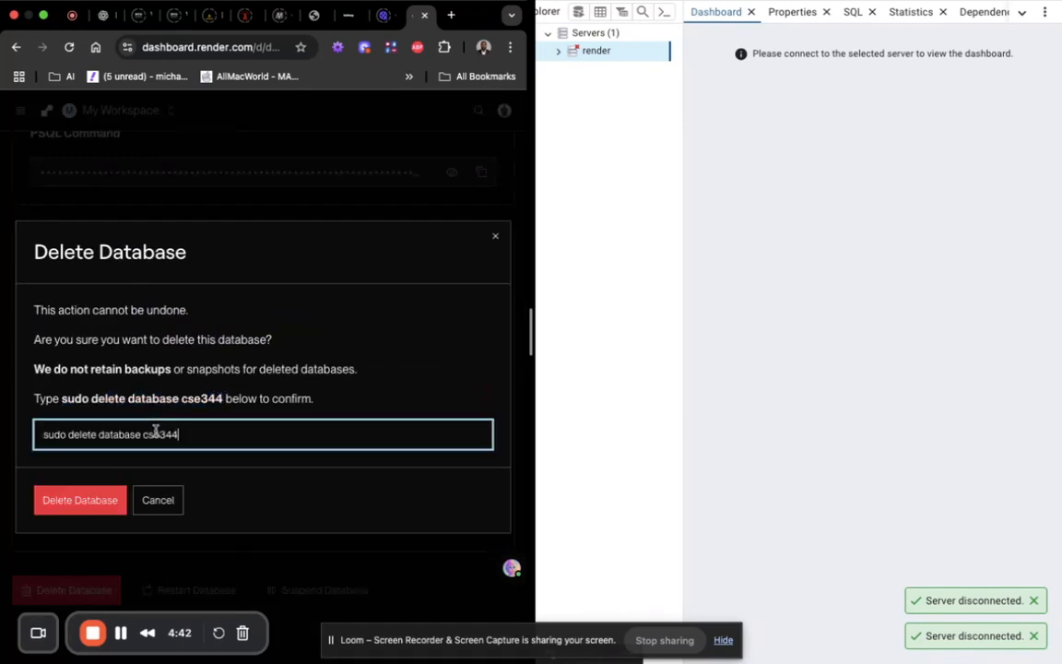
click(71, 501)
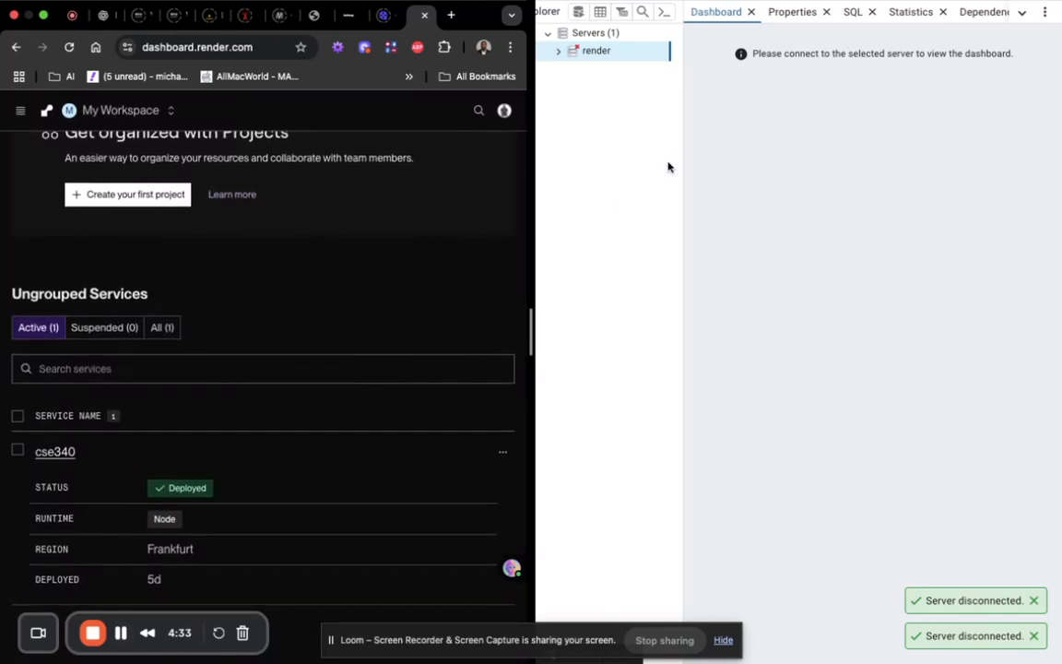
- Switch to pgAdmin and remove the disconnected server "render" from the Servers group
click(650, 180)
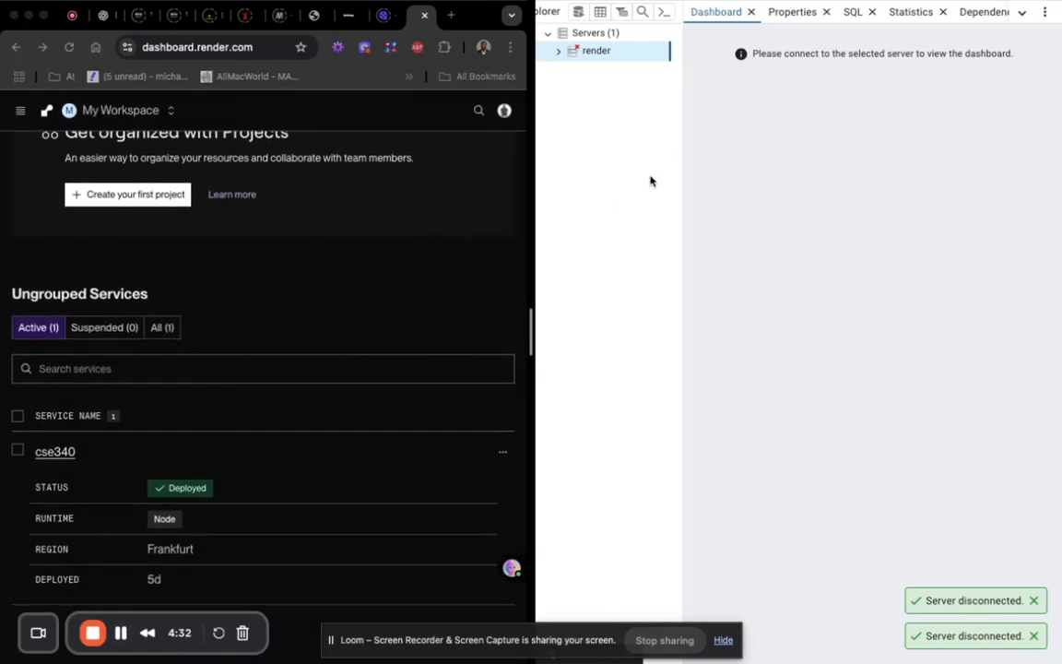
right_click(604, 53)
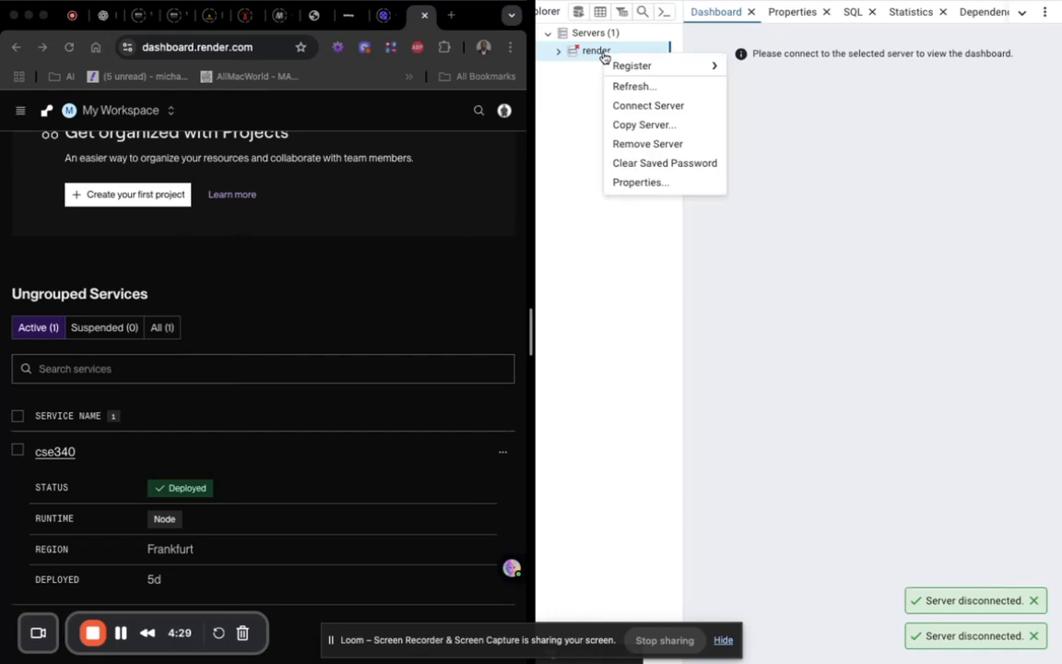
click(600, 141)
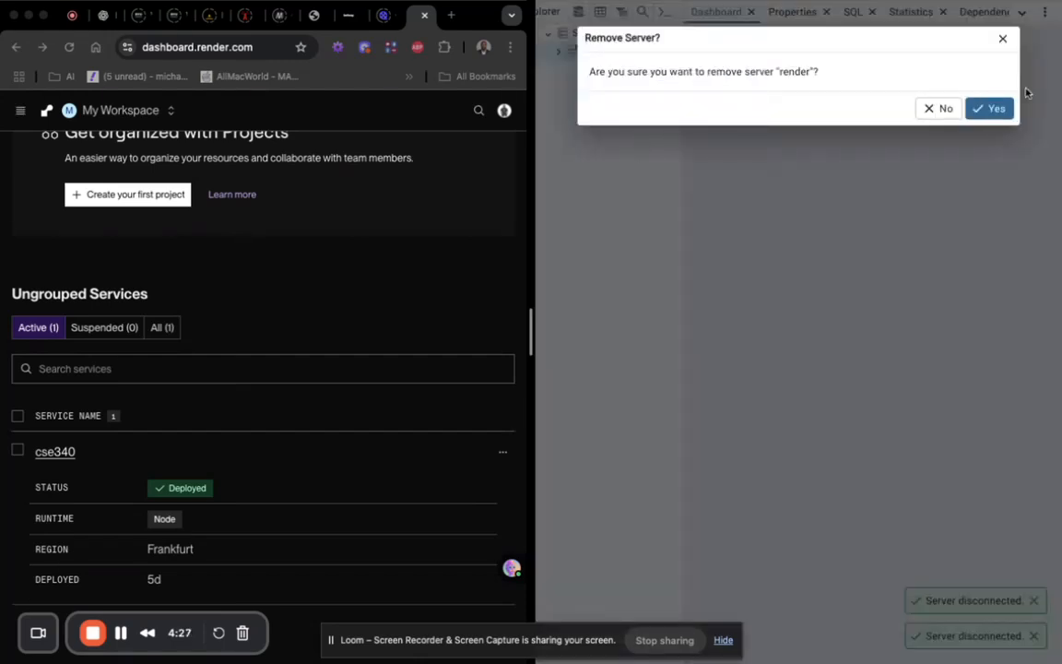
click(1000, 108)
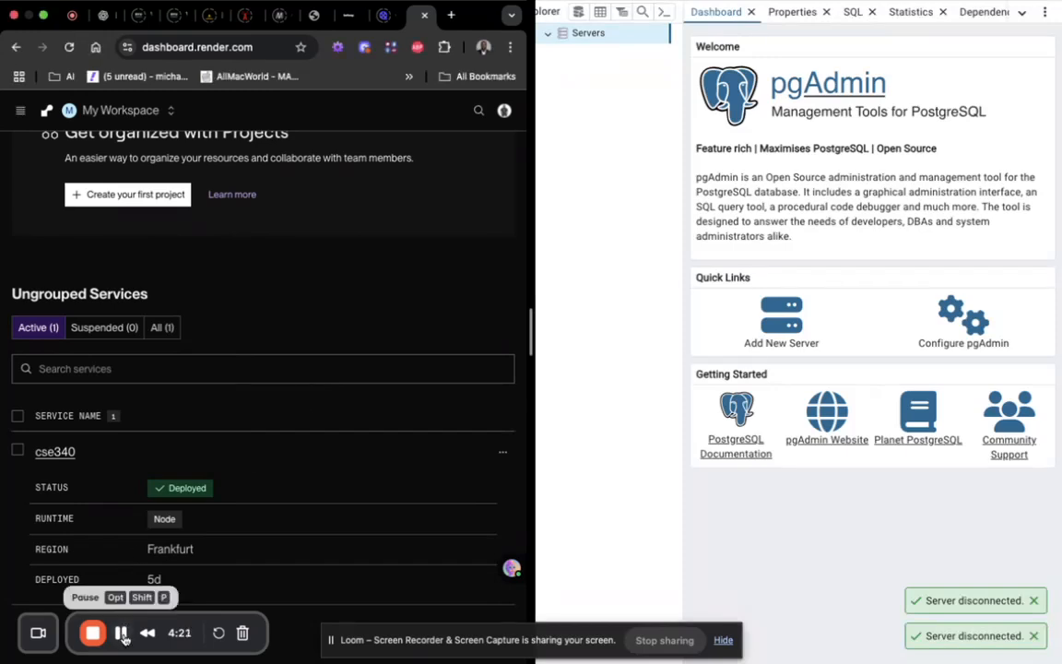
- In the Render dashboard, start a new Postgres instance and name it cse345
scroll(166, 569, up, 5)
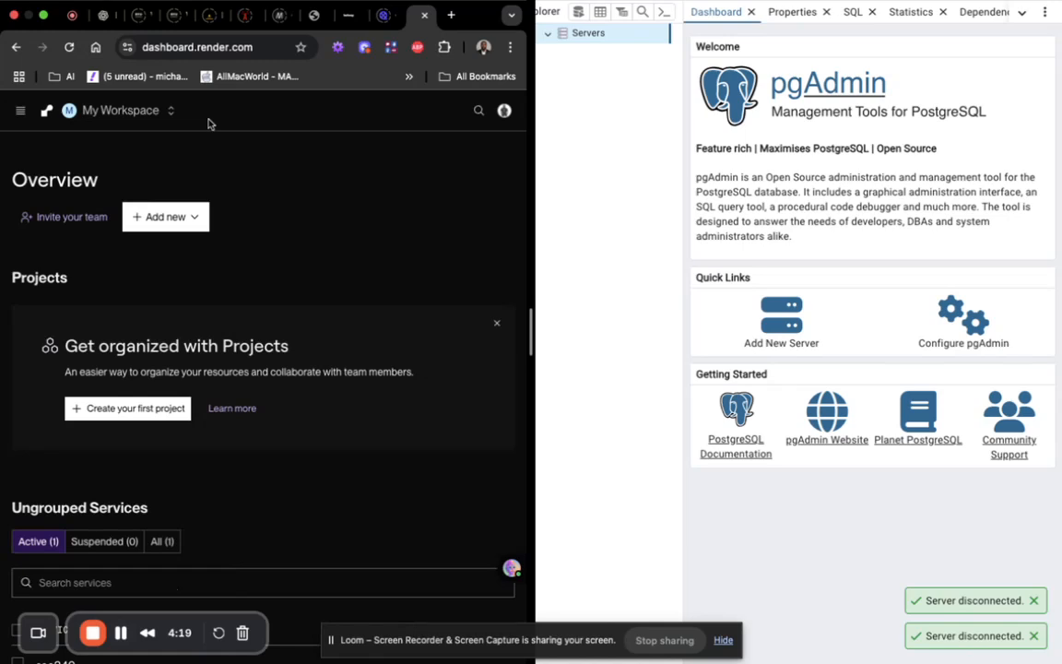
click(189, 220)
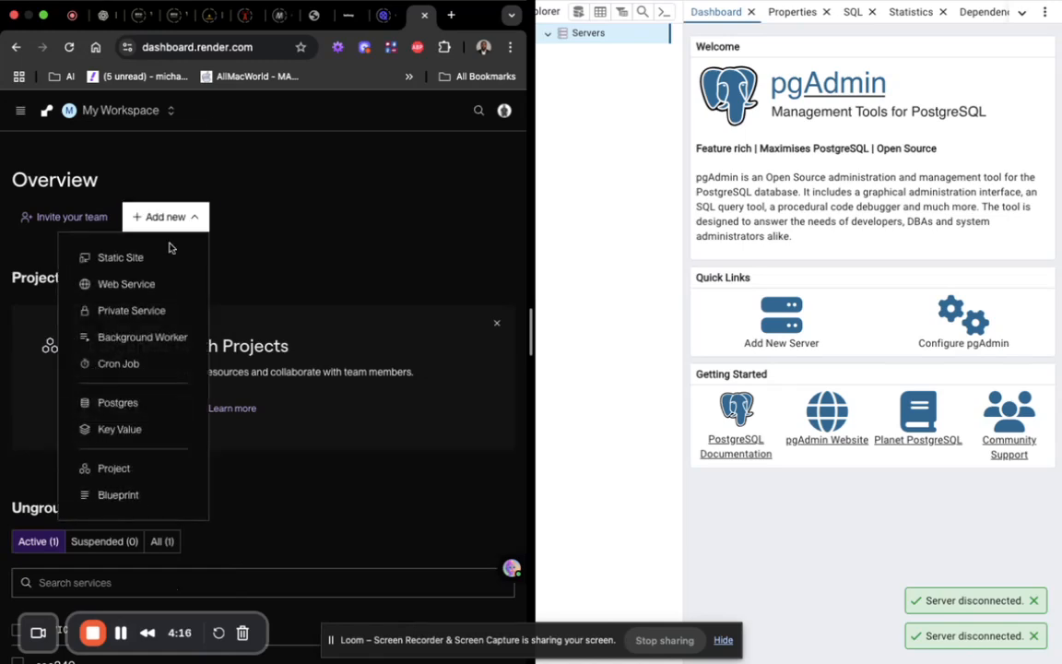
click(128, 405)
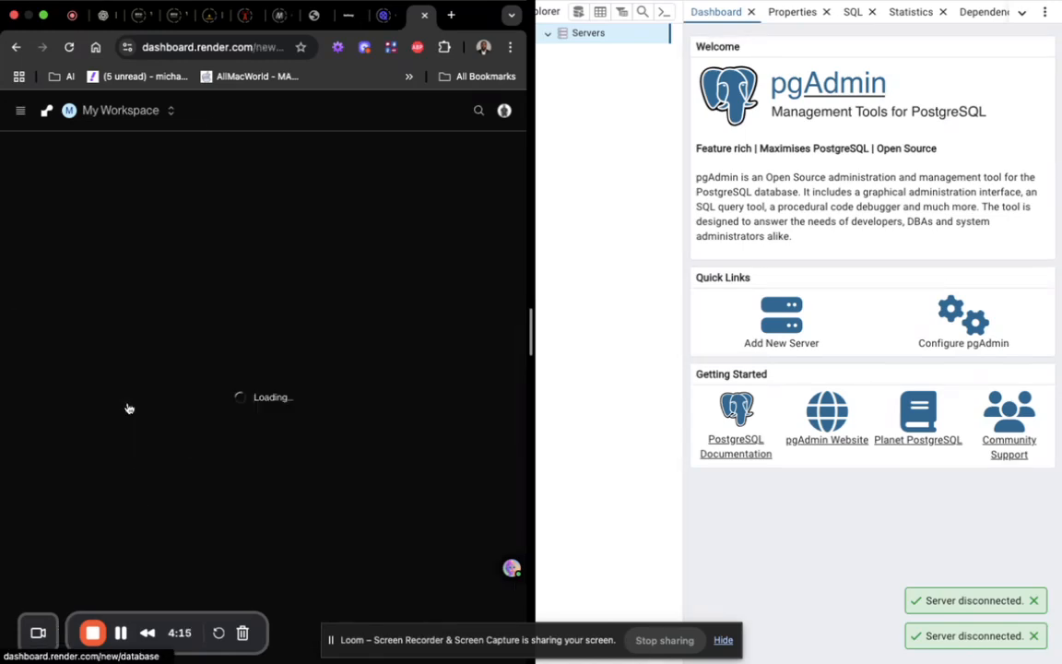
click(121, 634)
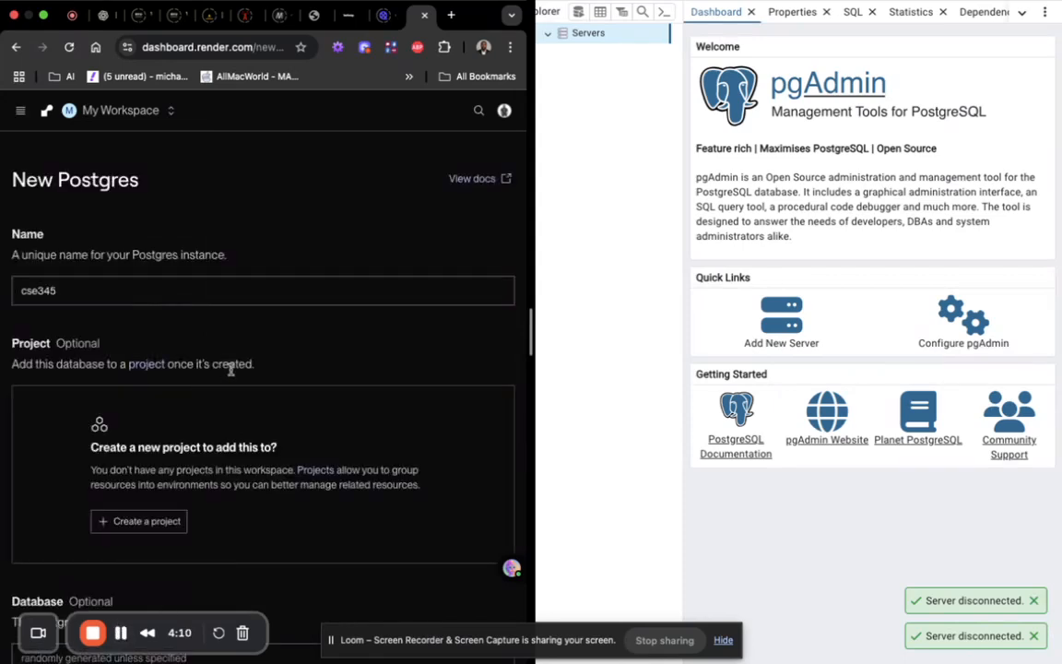
- Set both the database name and the user of the new Postgres instance to cse345
scroll(230, 369, down, 5)
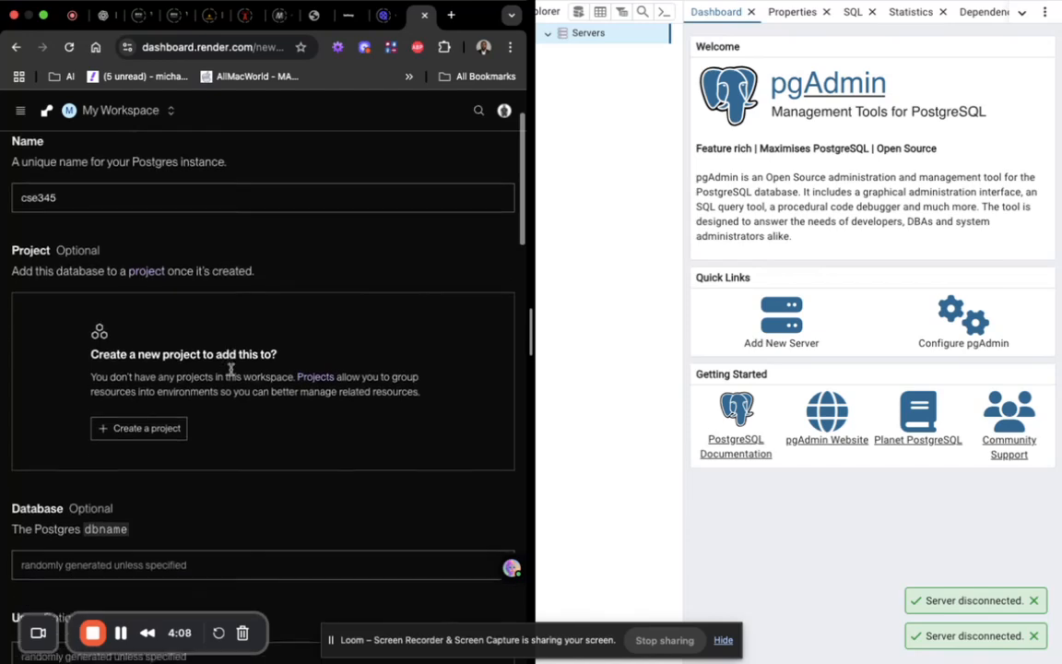
scroll(231, 369, down, 1)
click(45, 461)
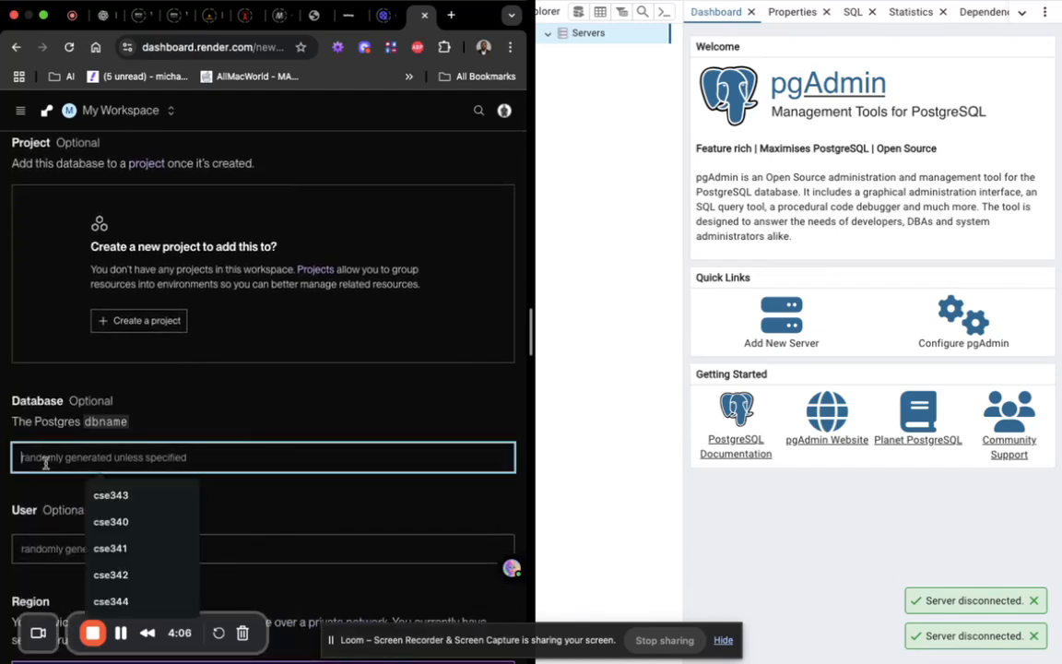
text(cse345)
scroll(83, 415, down, 5)
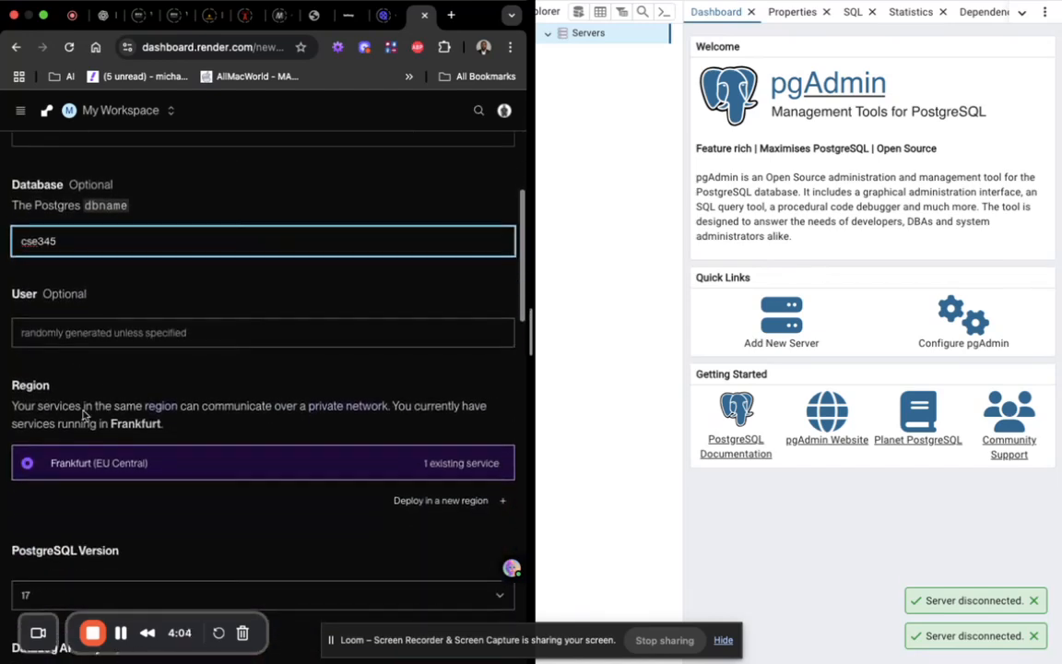
click(43, 330)
text(cse345)
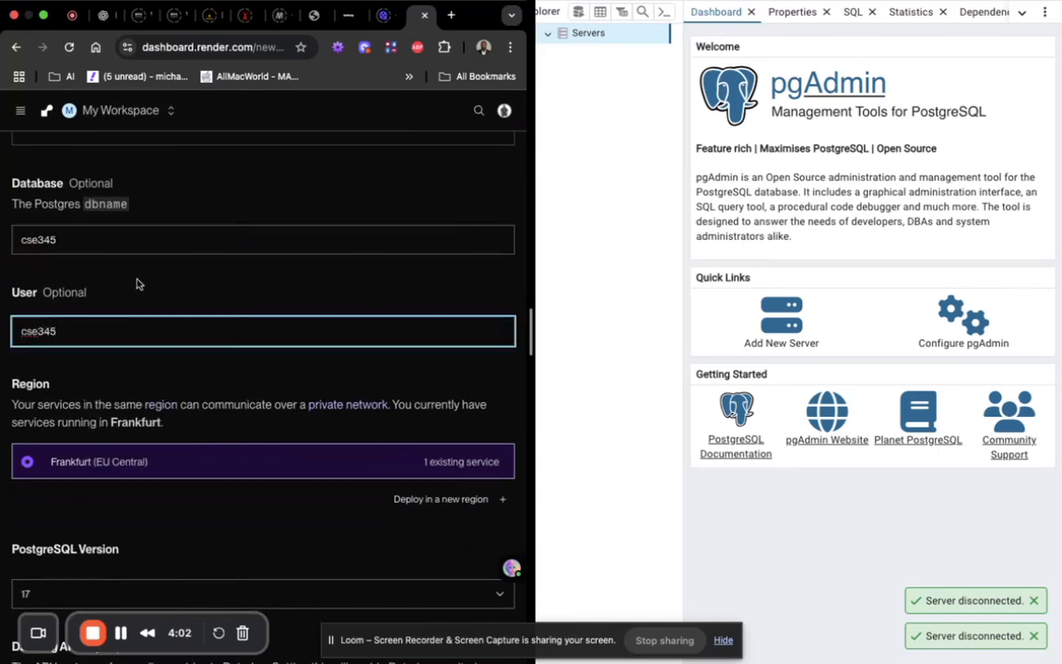
- Choose the Free instance type for the new Postgres database and create it
scroll(148, 387, down, 2)
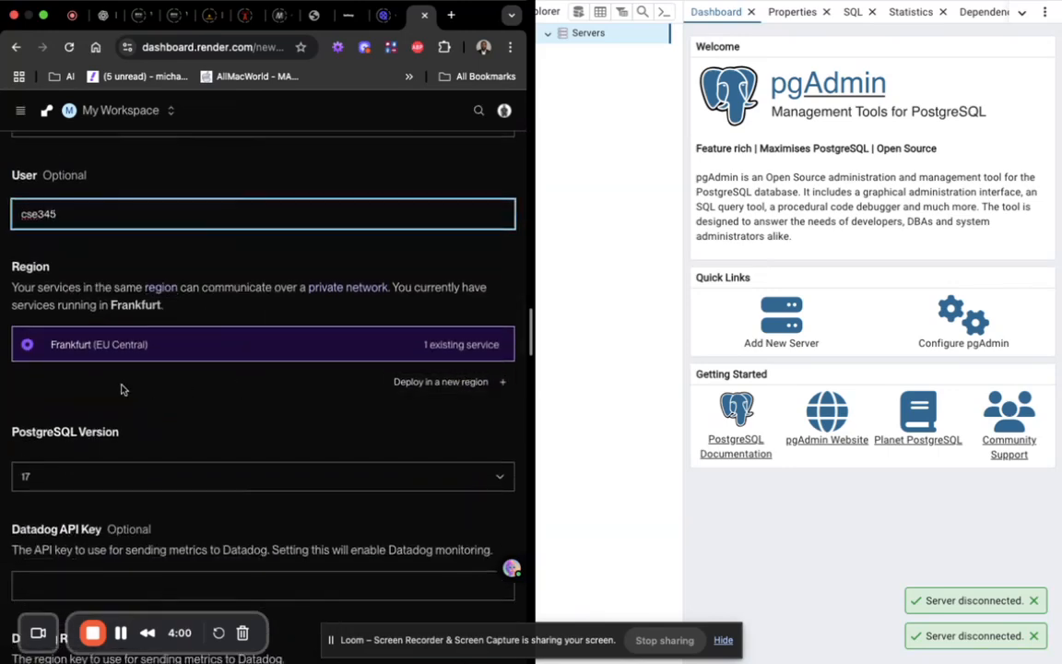
scroll(121, 389, down, 5)
scroll(123, 387, down, 10)
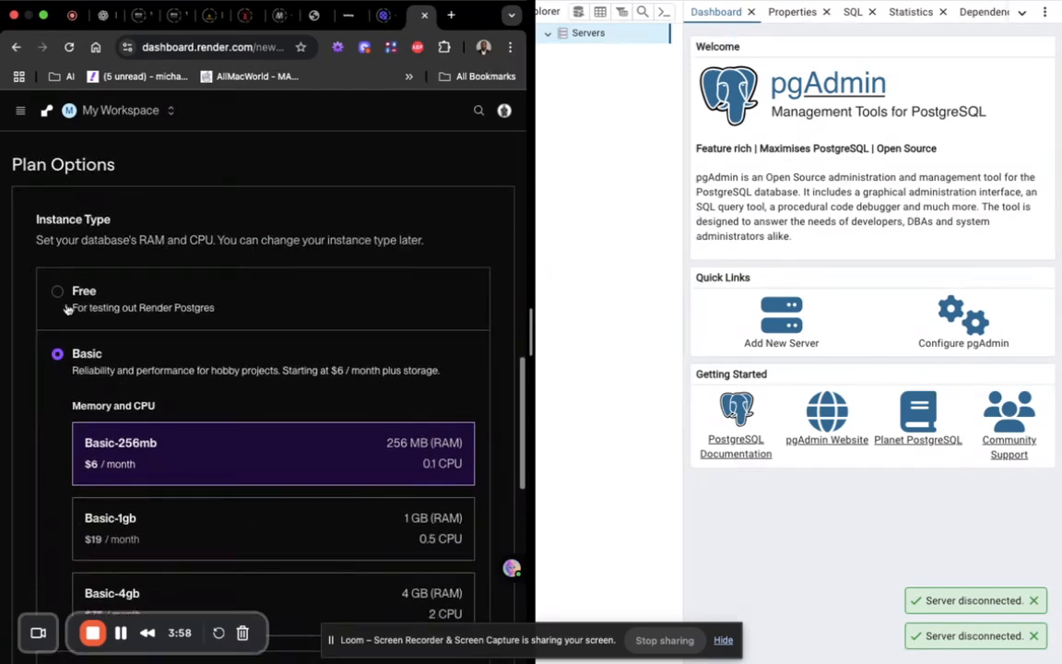
click(57, 293)
scroll(185, 358, down, 12)
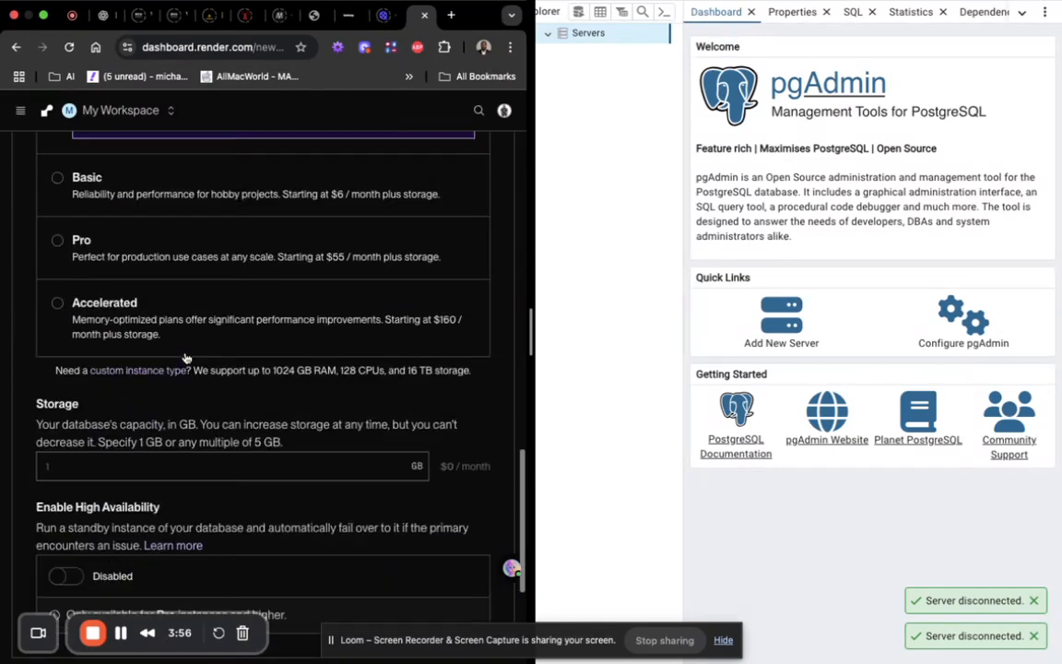
click(53, 578)
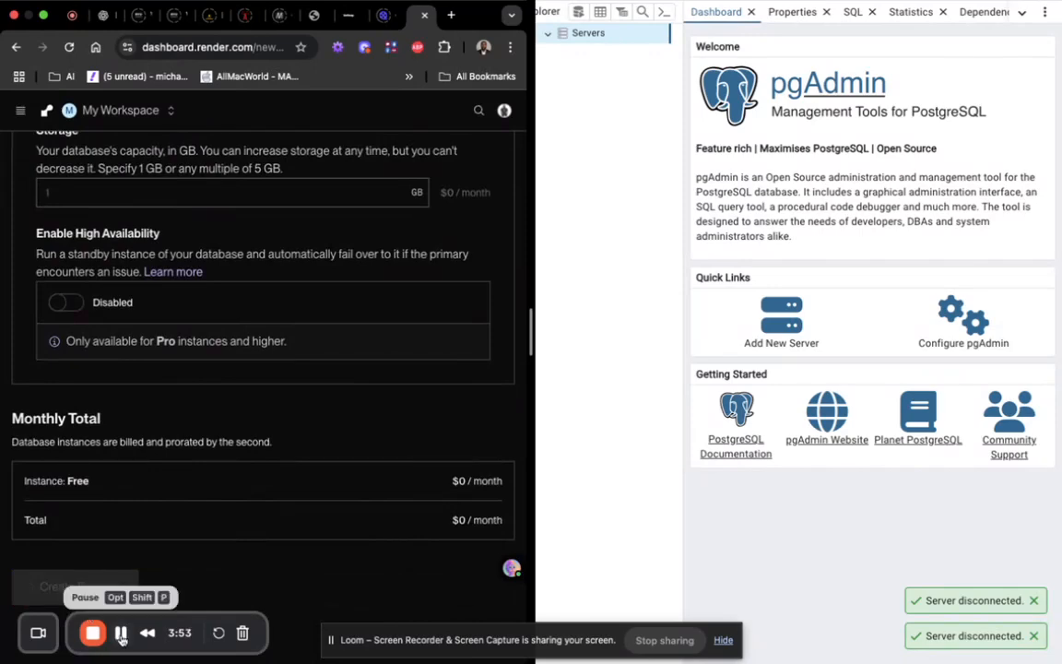
scroll(265, 441, down, 6)
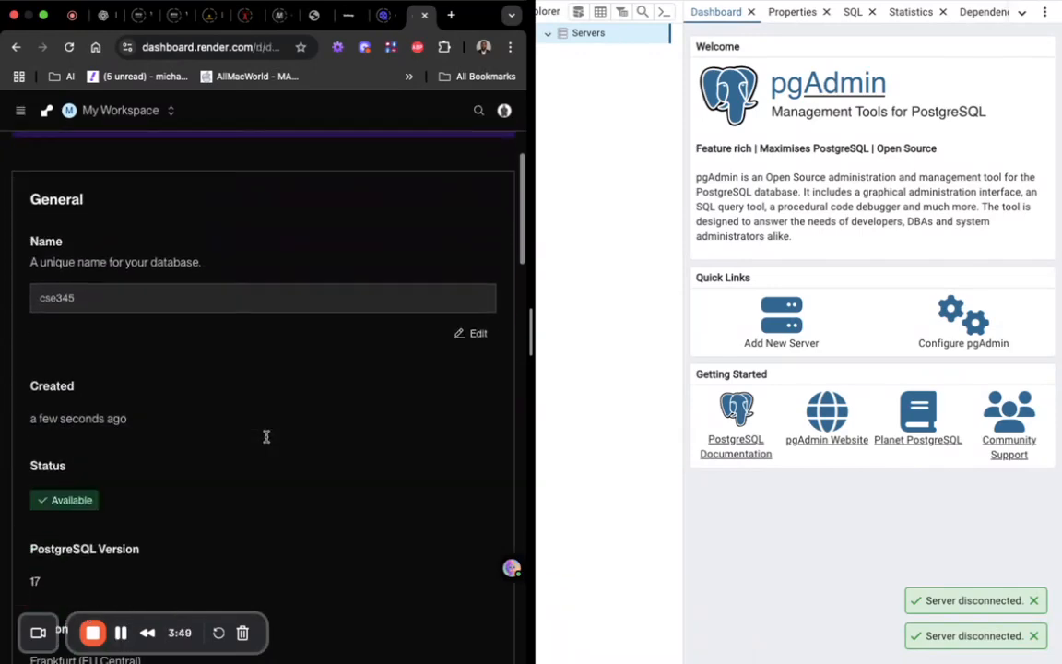
- Copy the External Database URL from the new database's connection details
scroll(266, 440, down, 15)
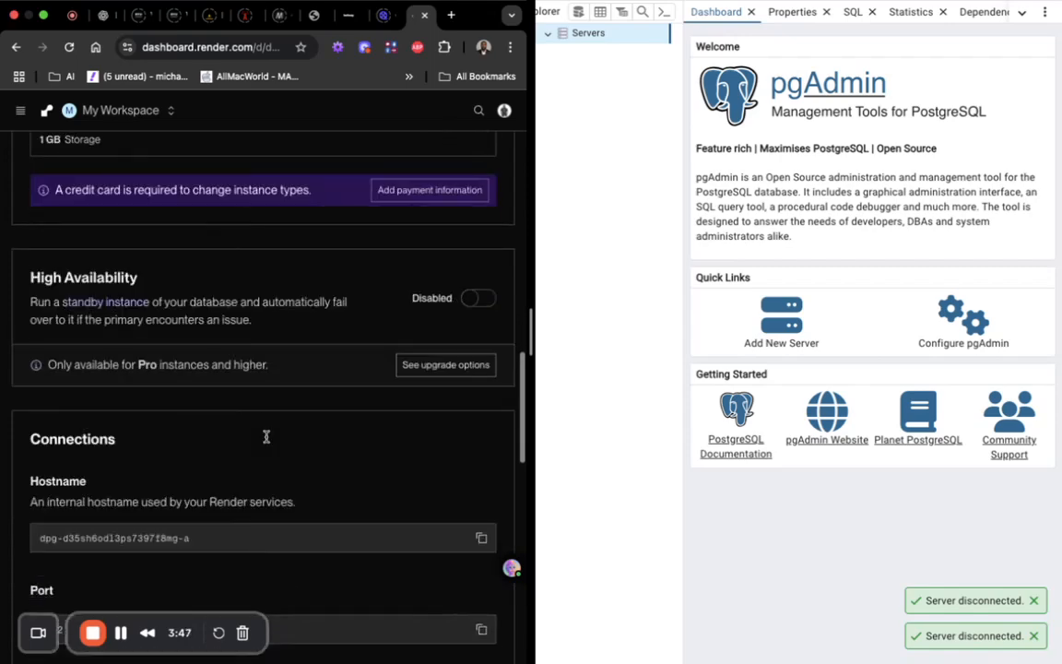
scroll(265, 437, down, 10)
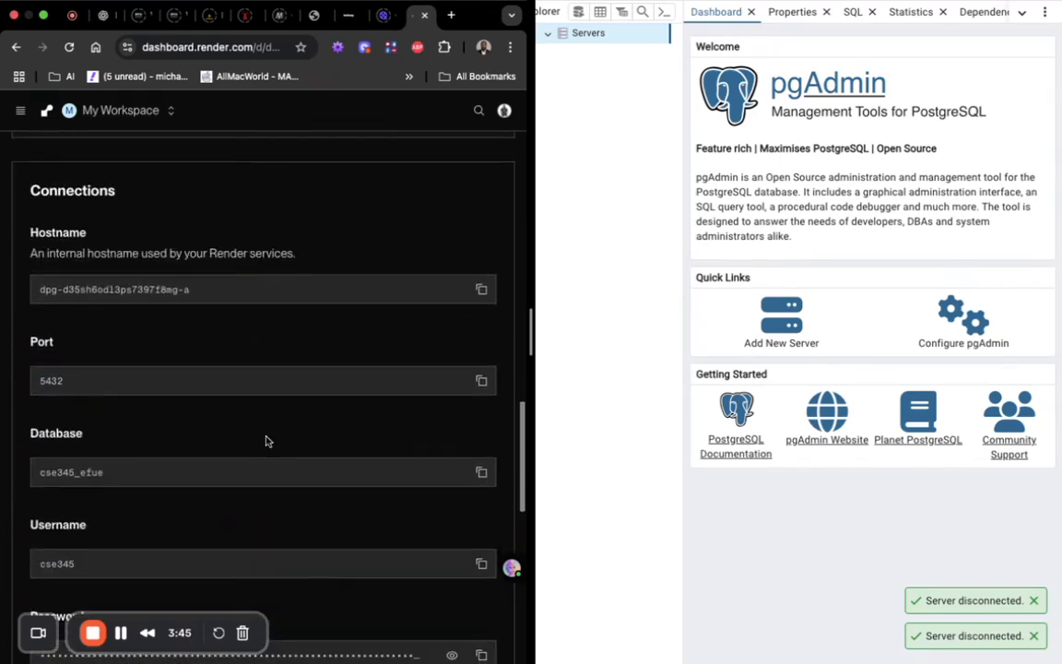
scroll(266, 437, down, 5)
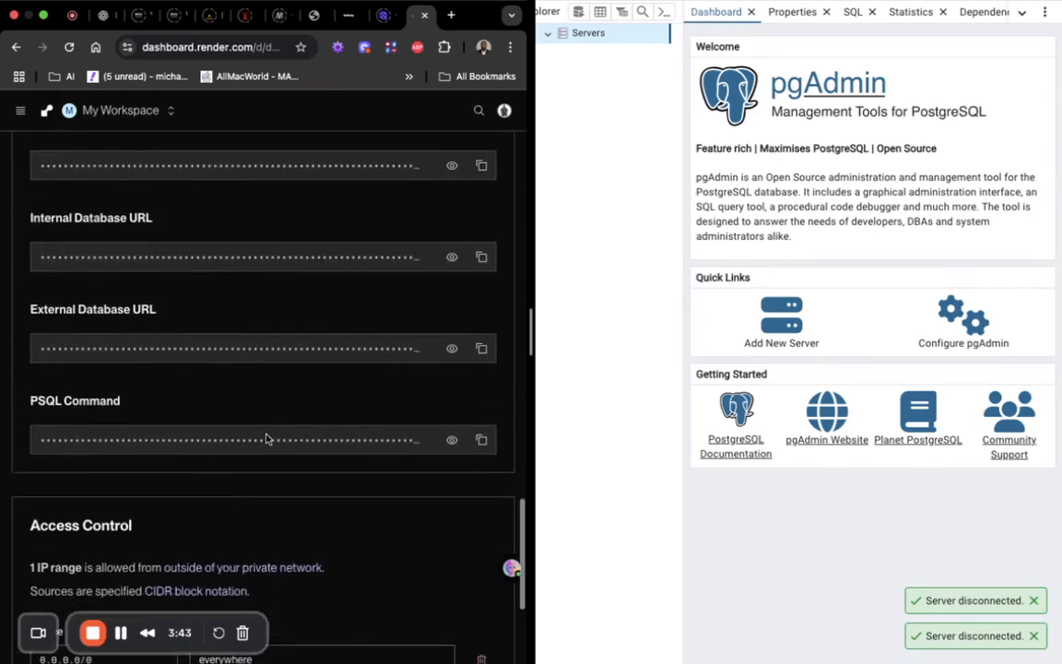
click(480, 330)
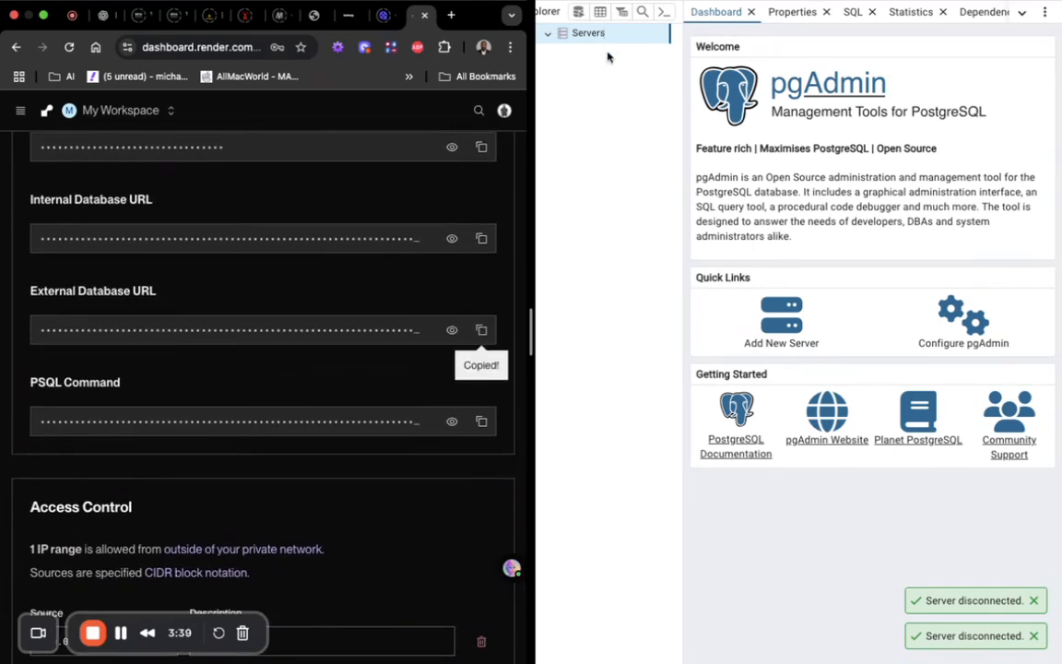
- Switch to pgAdmin and start registering a new server named "render" in the Servers group
click(606, 85)
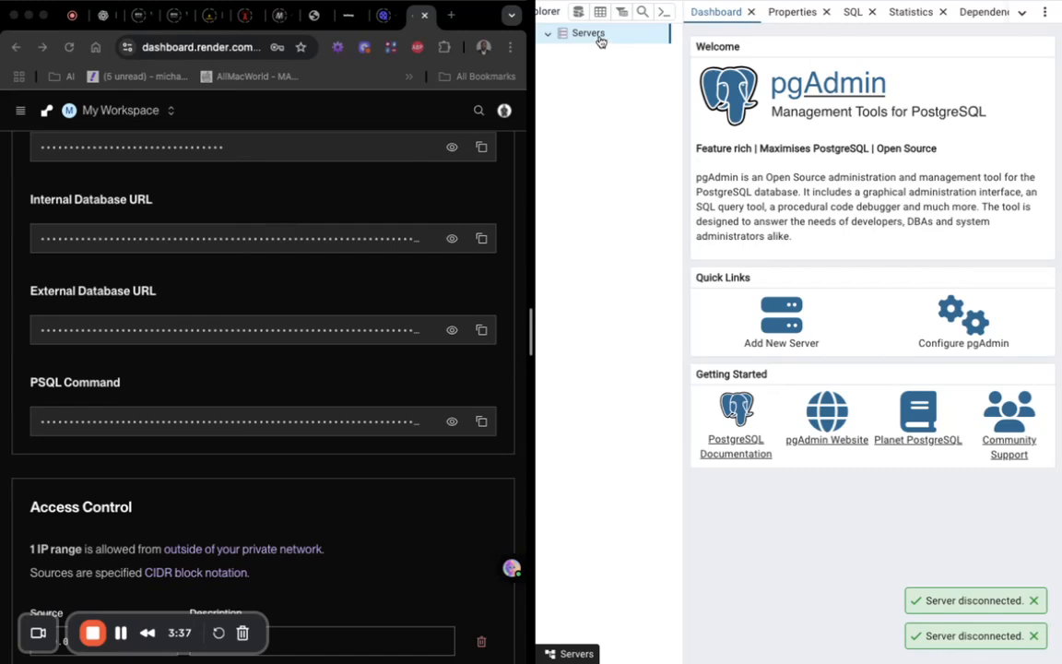
right_click(601, 40)
mouse_move(646, 49)
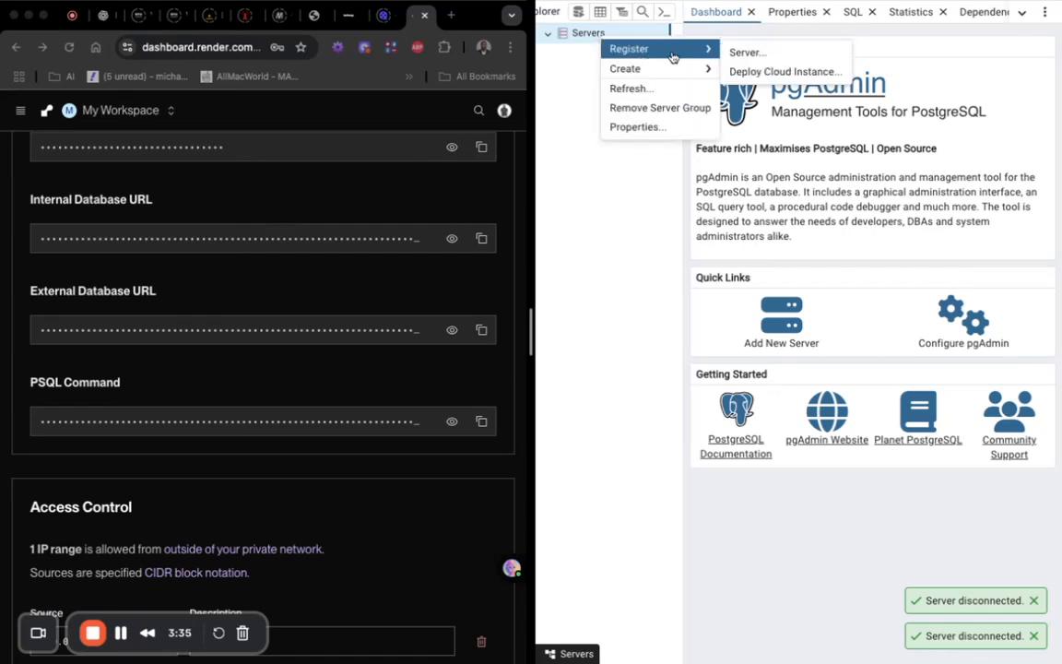
click(741, 53)
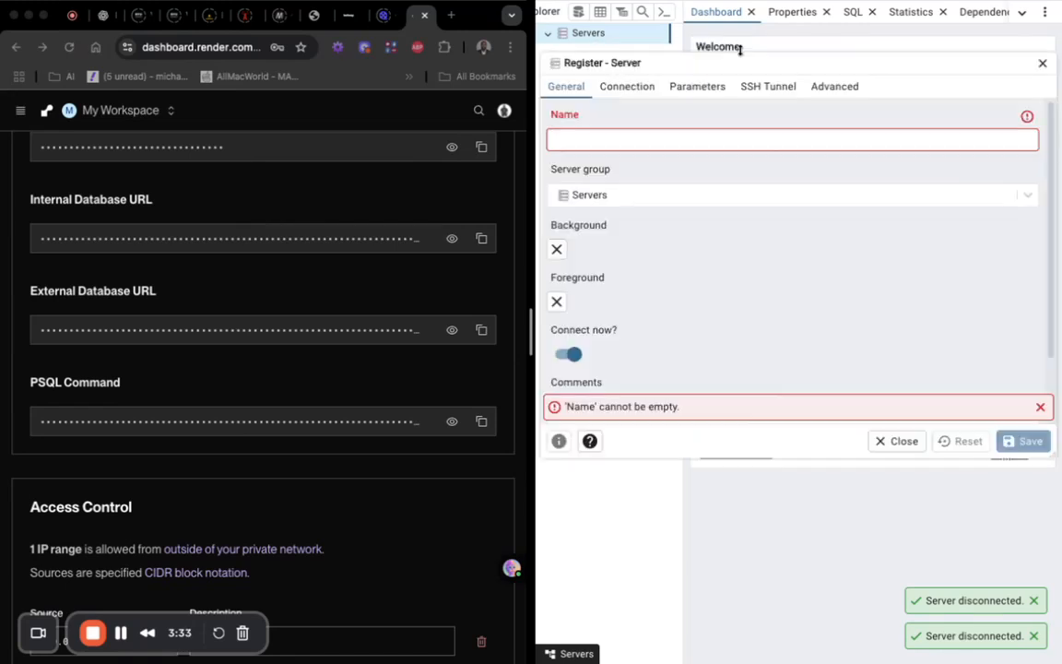
text(render)
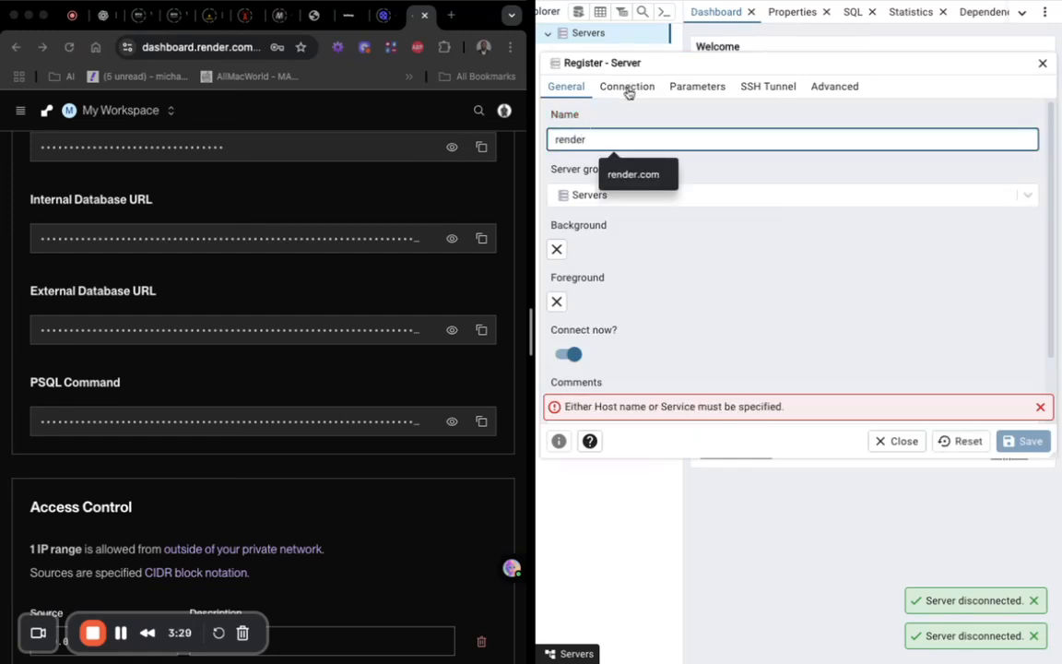
- Paste the copied External Database URL into the new server's host name/address
click(628, 89)
click(600, 135)
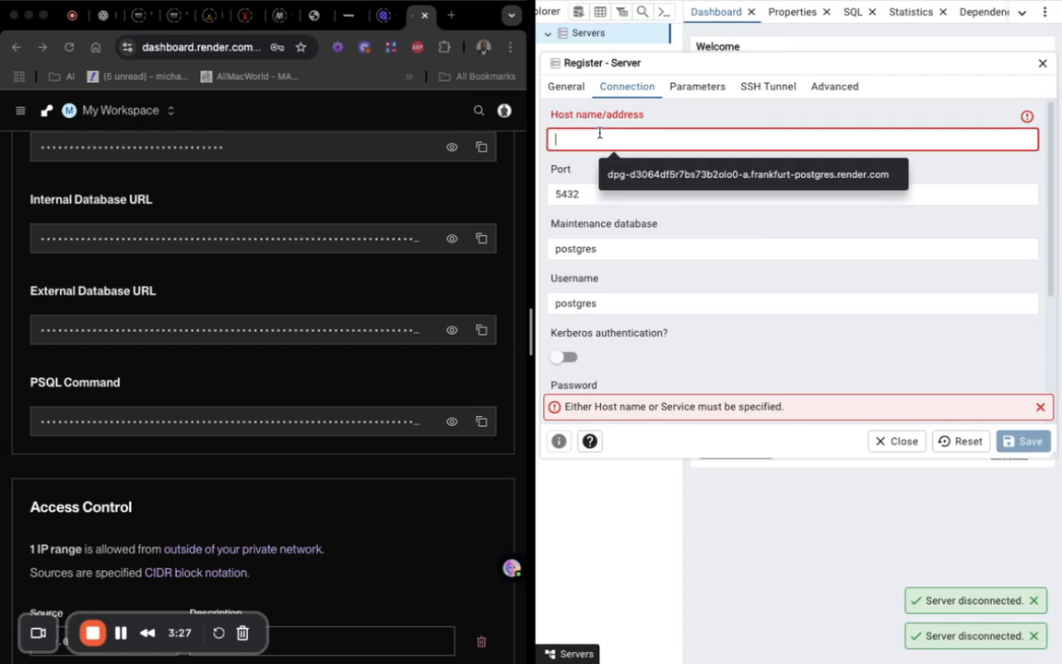
key(super+v)
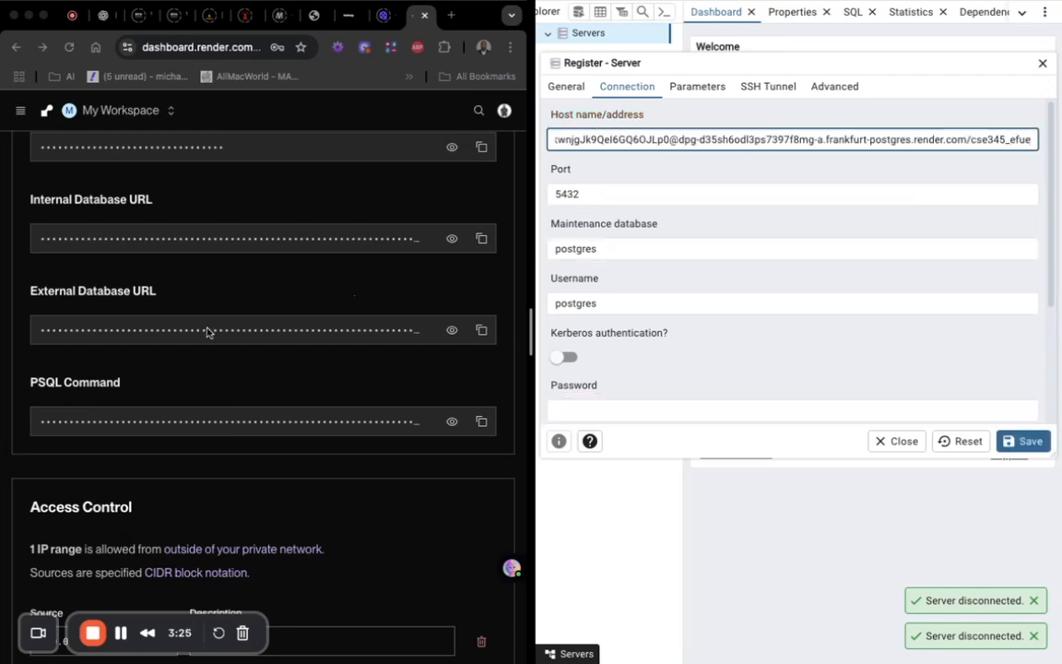
- Copy the database name cse345_efue from Render and set it as the server's maintenance database in pgAdmin
scroll(190, 300, up, 5)
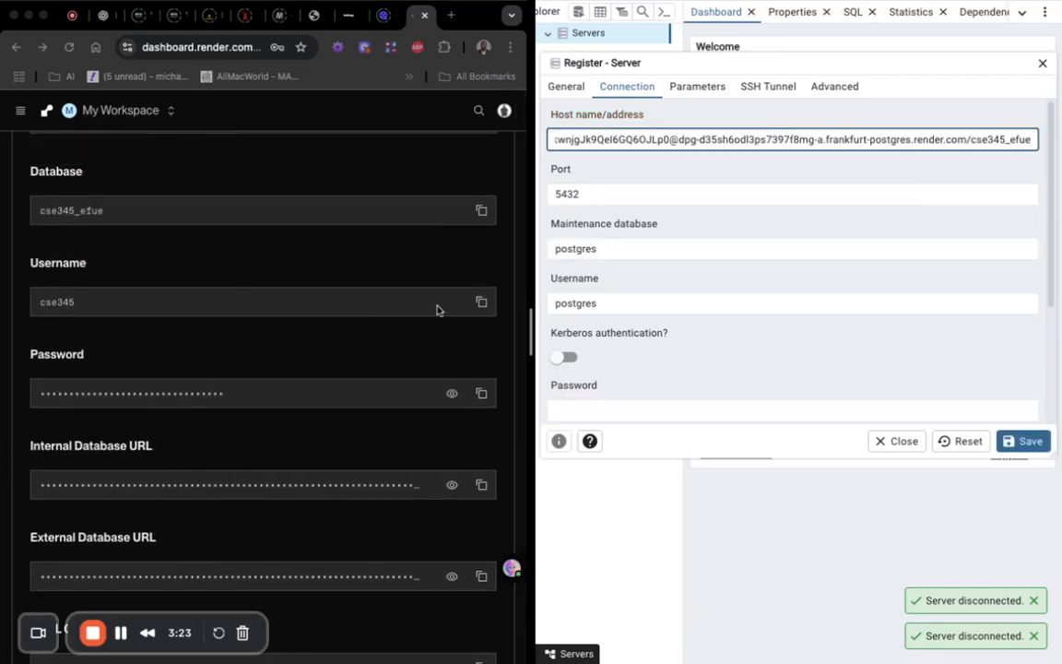
click(481, 211)
click(482, 212)
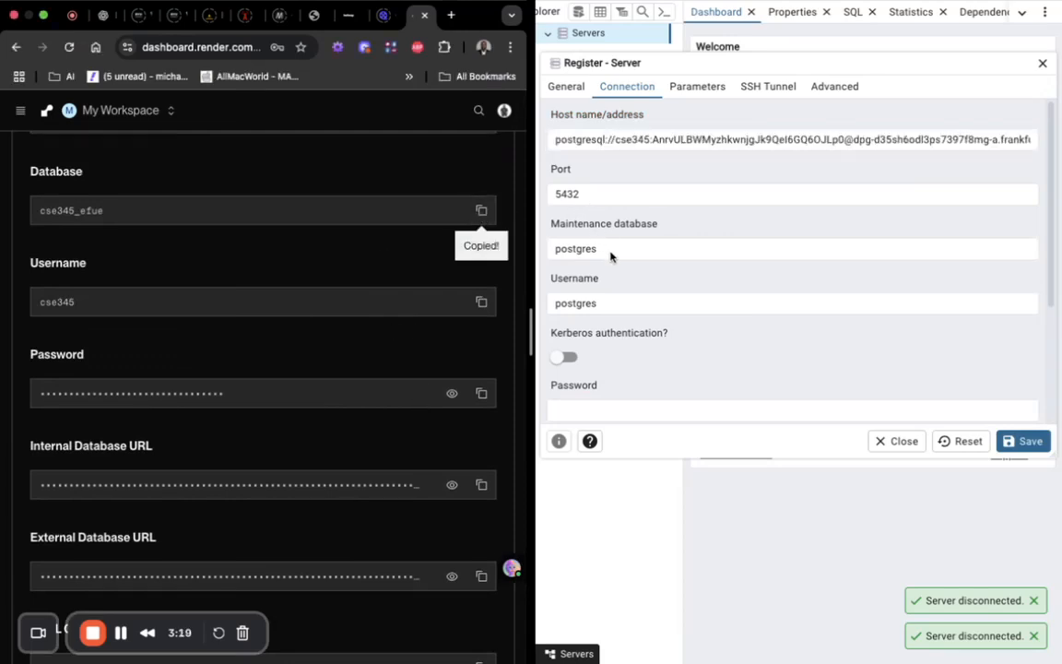
drag(609, 249, 538, 248)
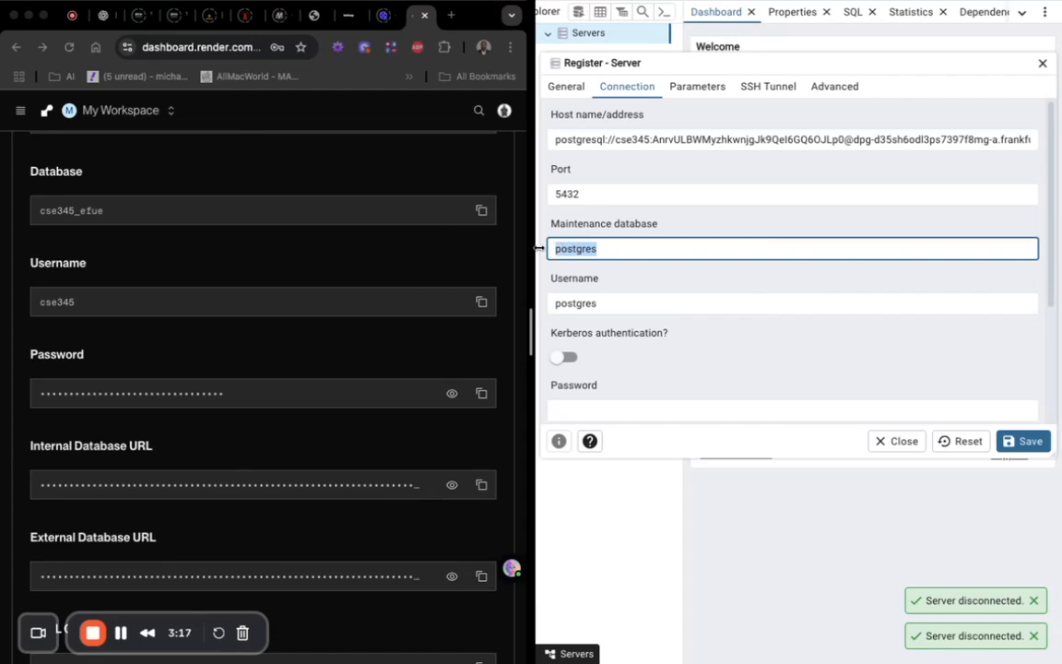
key(super+v)
- Set the new server's username to cse345
click(562, 302)
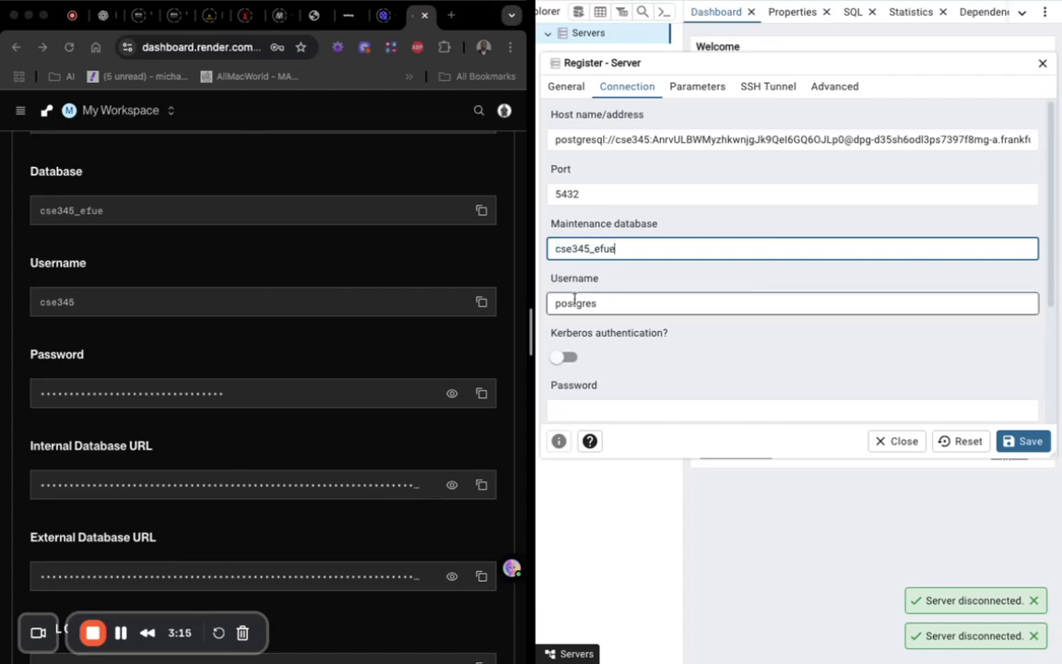
drag(610, 302, 537, 303)
key(super+v)
key(BackSpace)
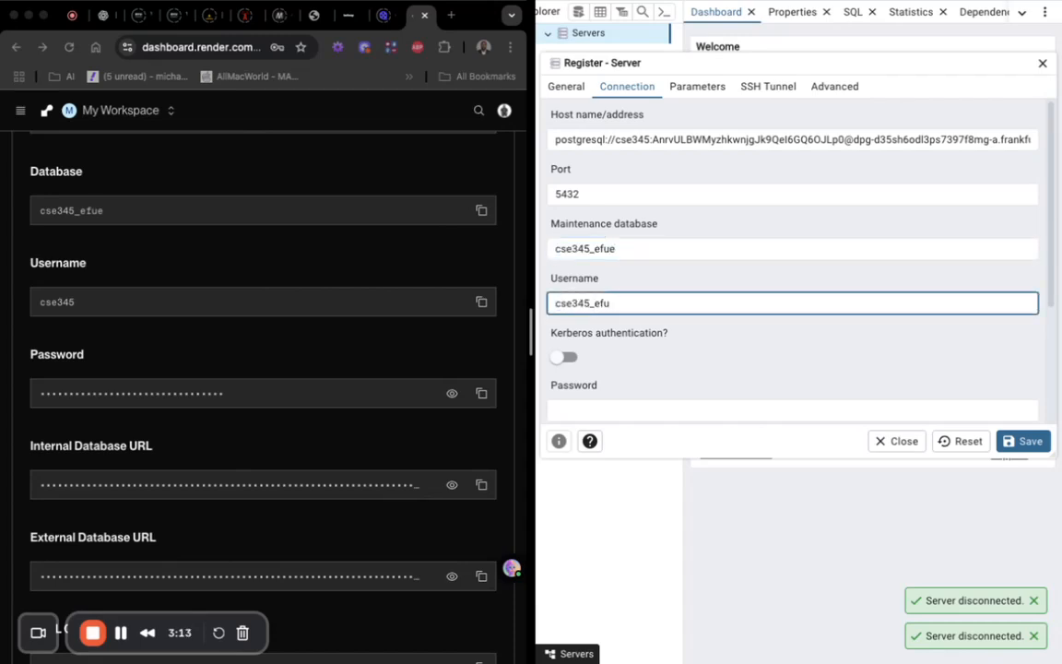
- Set the SSL mode connection parameter to require and return to the server's connection settings
click(693, 88)
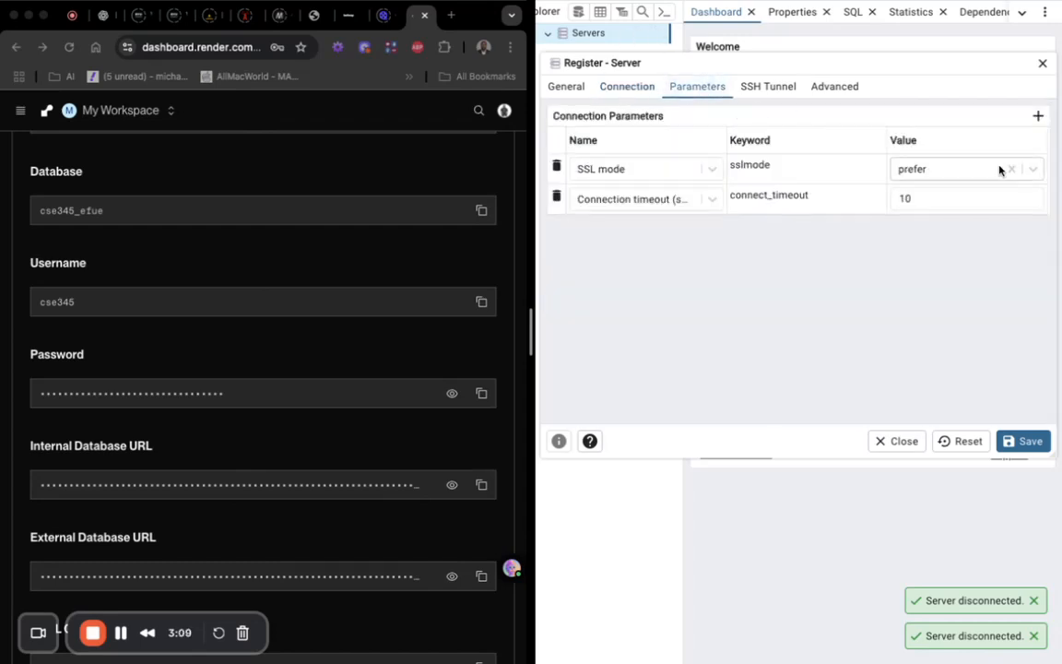
click(1032, 169)
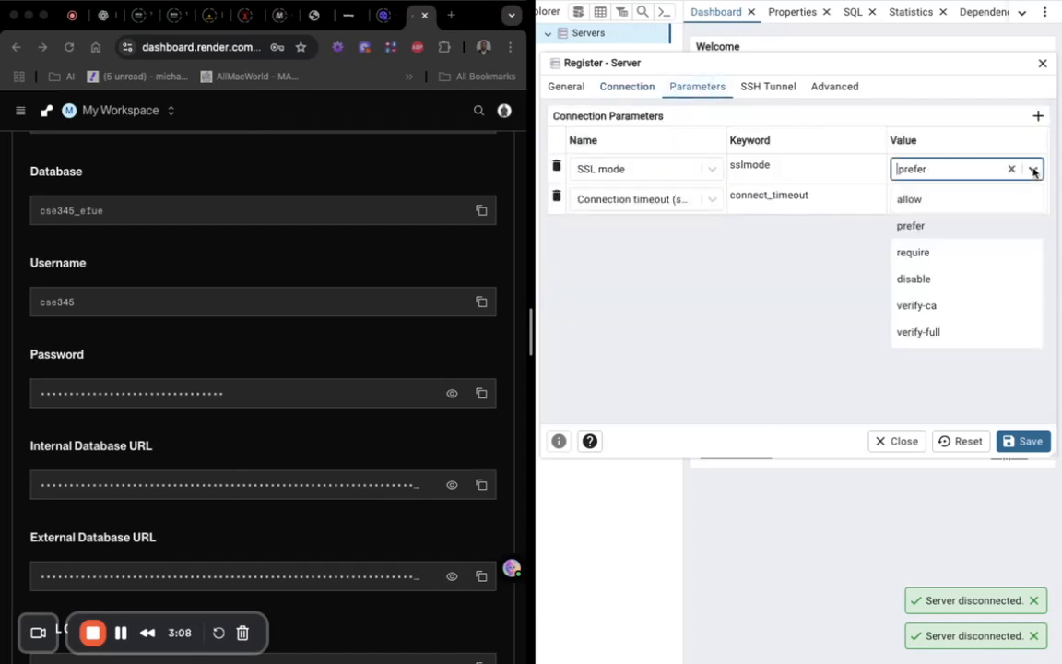
click(913, 253)
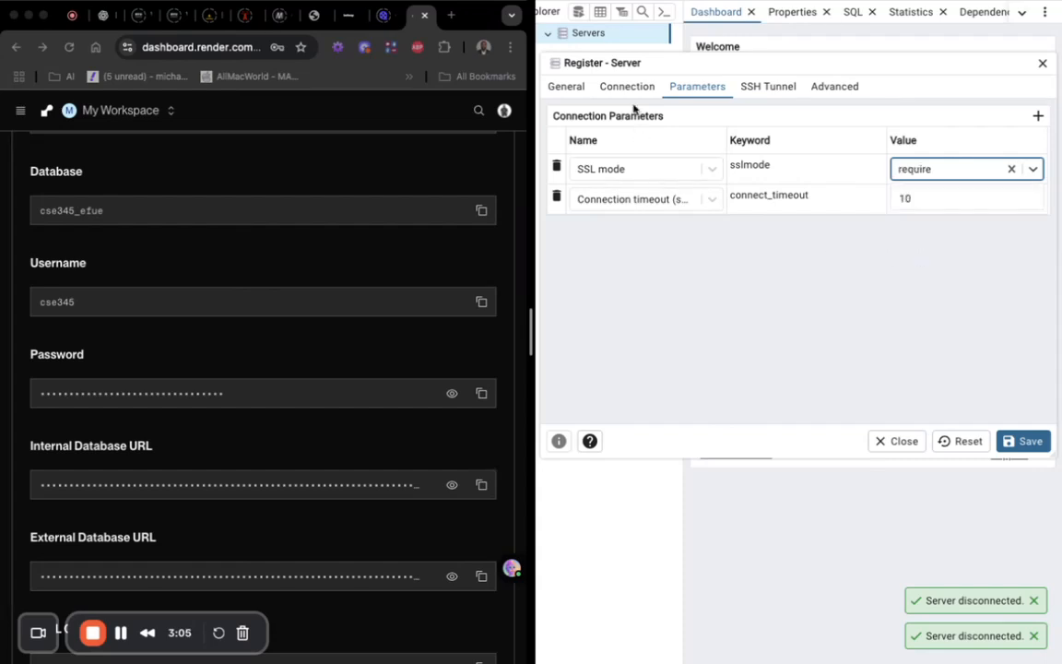
click(627, 88)
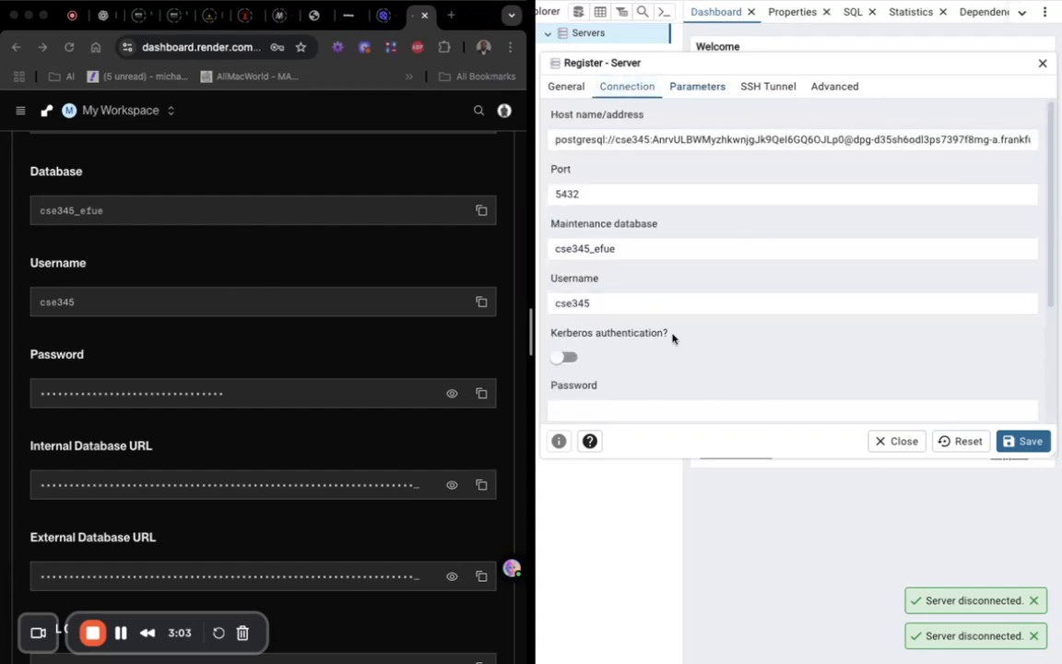
- Turn on password saving for the server and enter a password in the Password field
scroll(671, 336, down, 3)
click(587, 290)
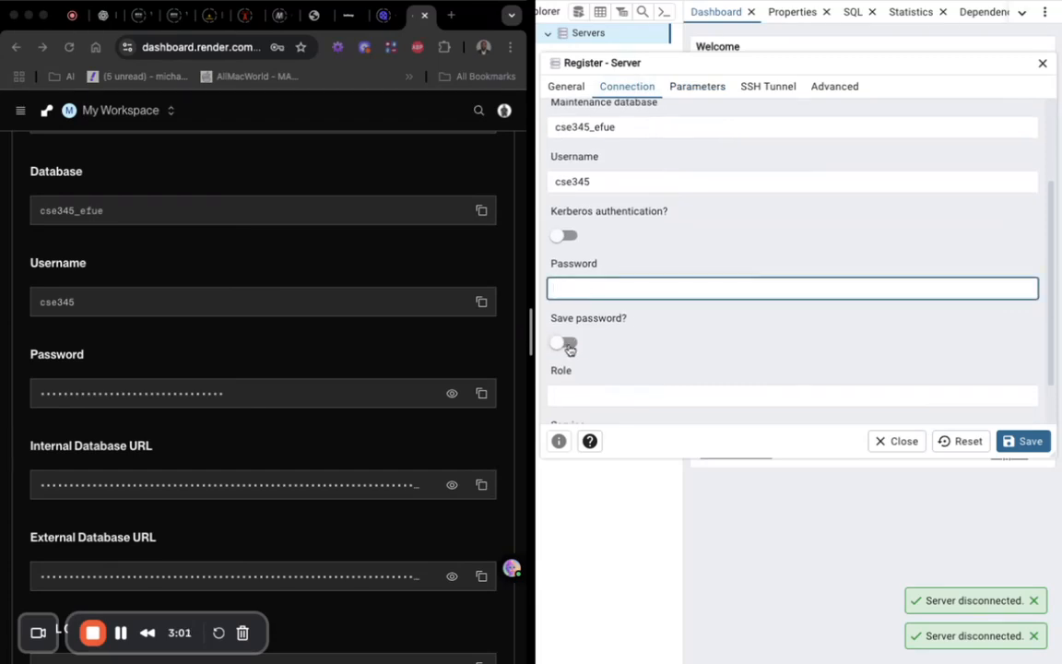
click(567, 343)
scroll(304, 462, down, 1)
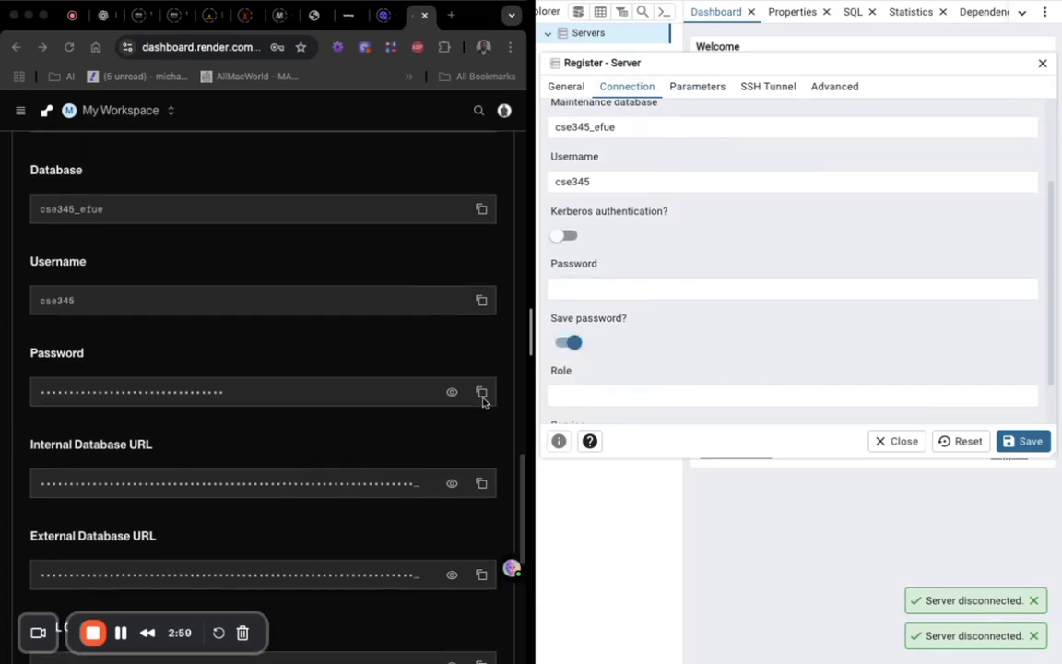
click(578, 282)
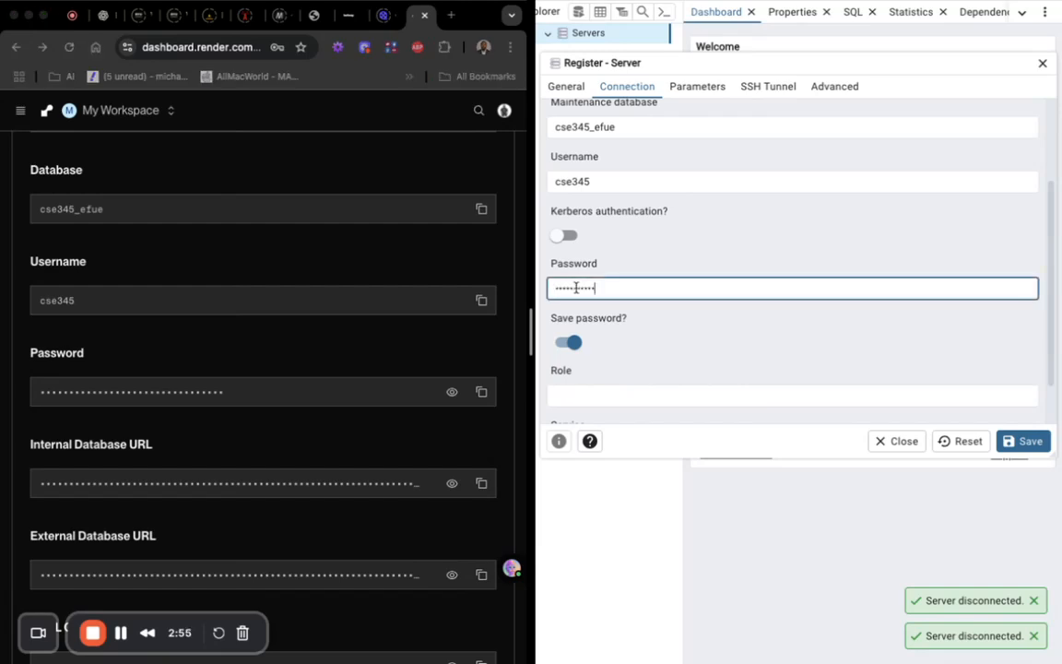
- Trim the host name/address to dpg-d35sh6odl3ps7397f8mg-a.frankfurt-postgres.render.com and try to save the server registration
scroll(654, 246, up, 3)
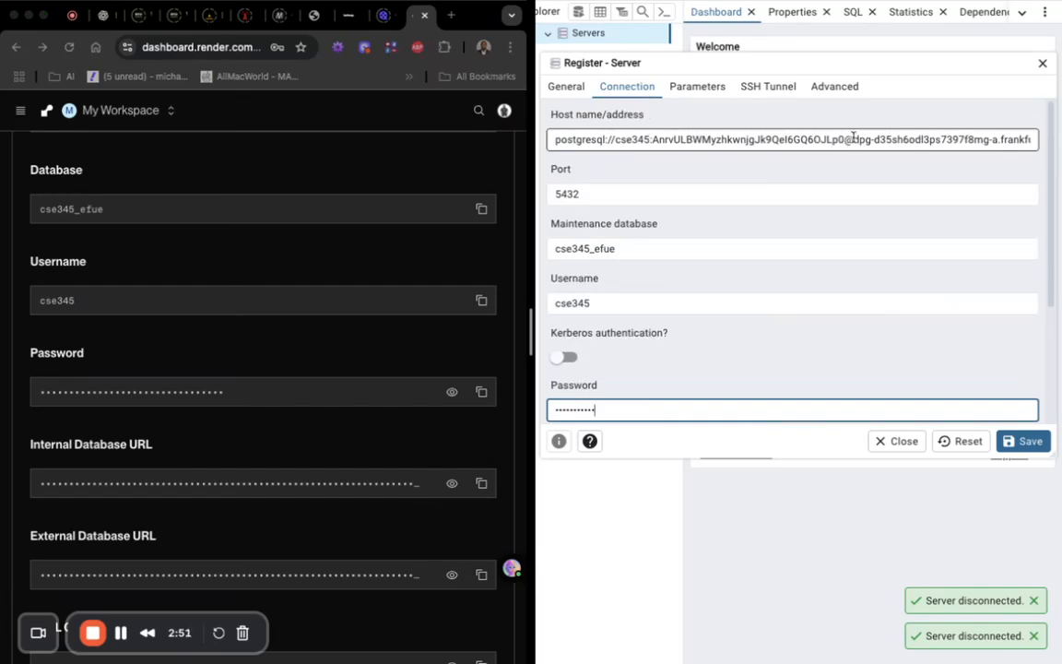
drag(854, 139, 546, 129)
key(BackSpace)
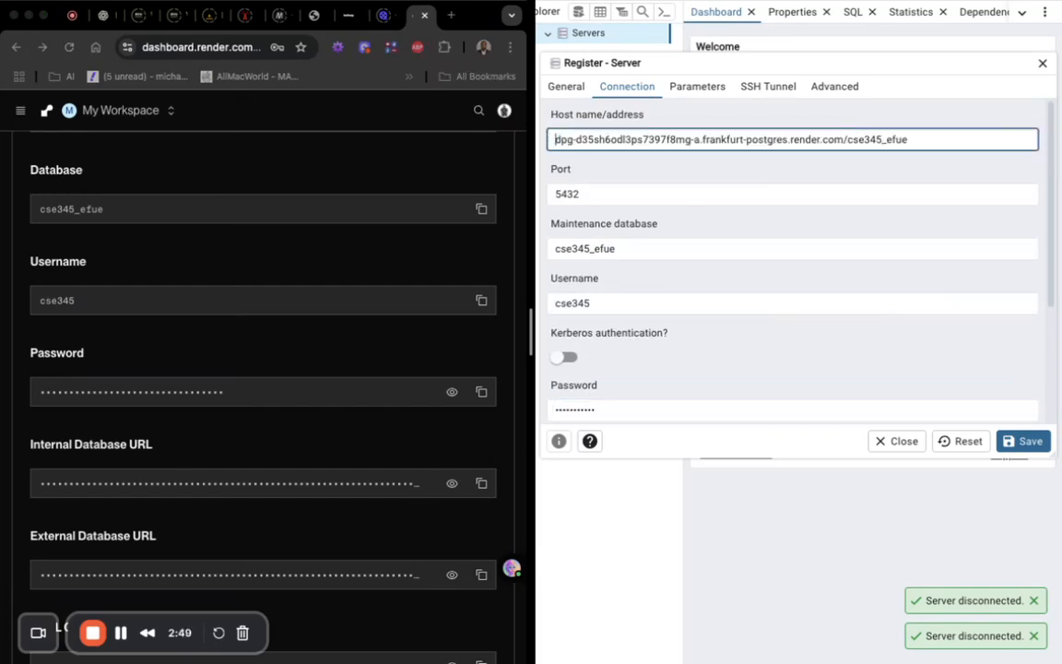
drag(844, 139, 913, 139)
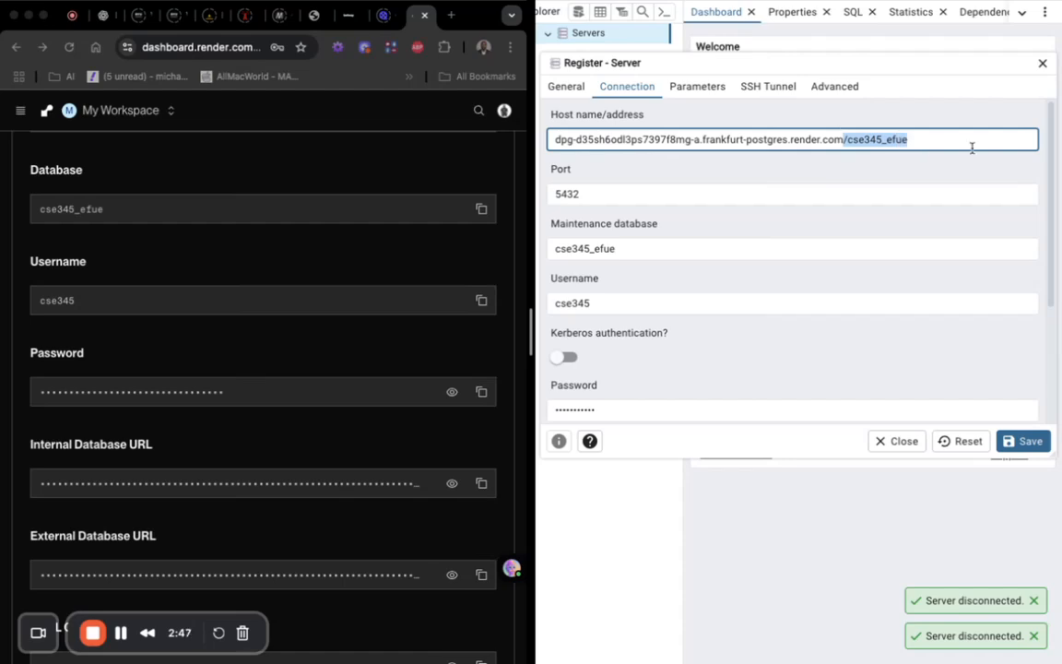
key(BackSpace)
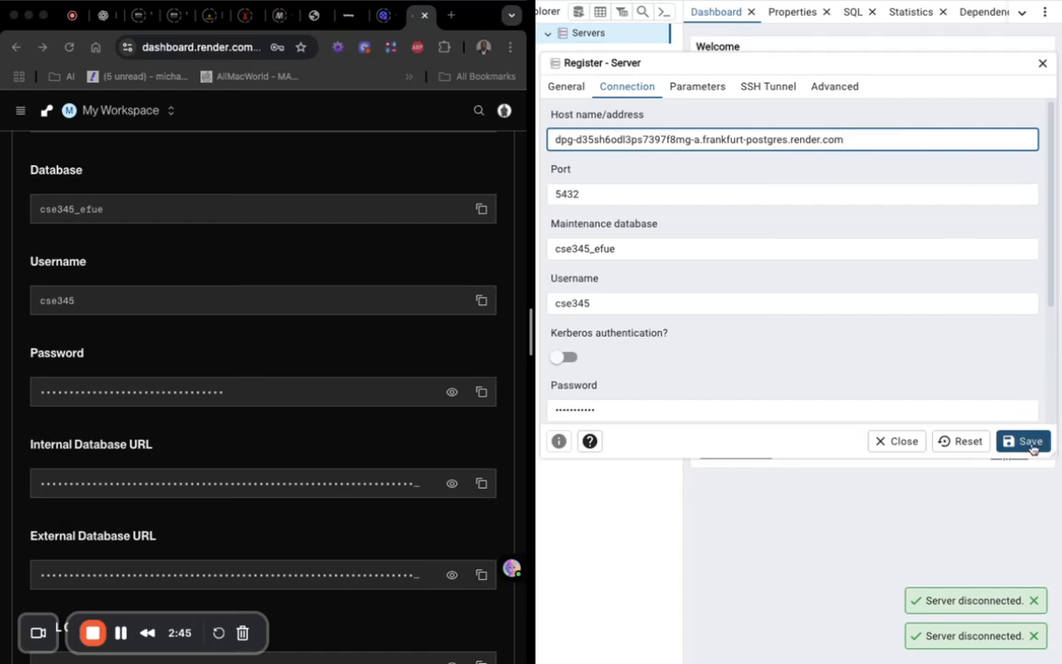
click(1029, 443)
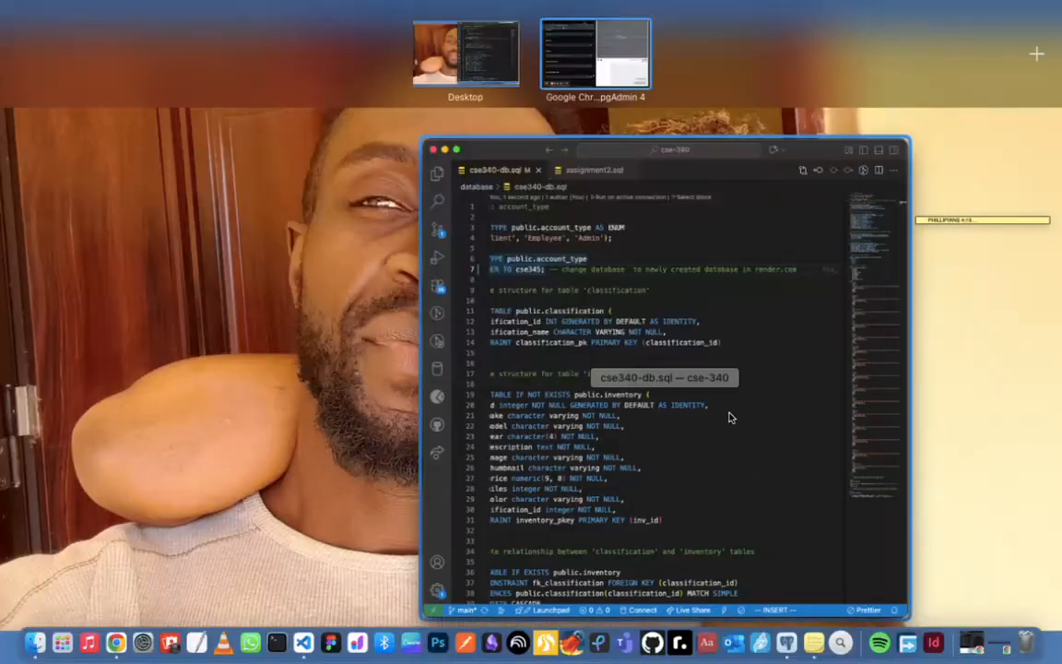
- Switch to VS Code, copy the entire cse340-db.sql script and return to the Chrome and pgAdmin split view
click(729, 415)
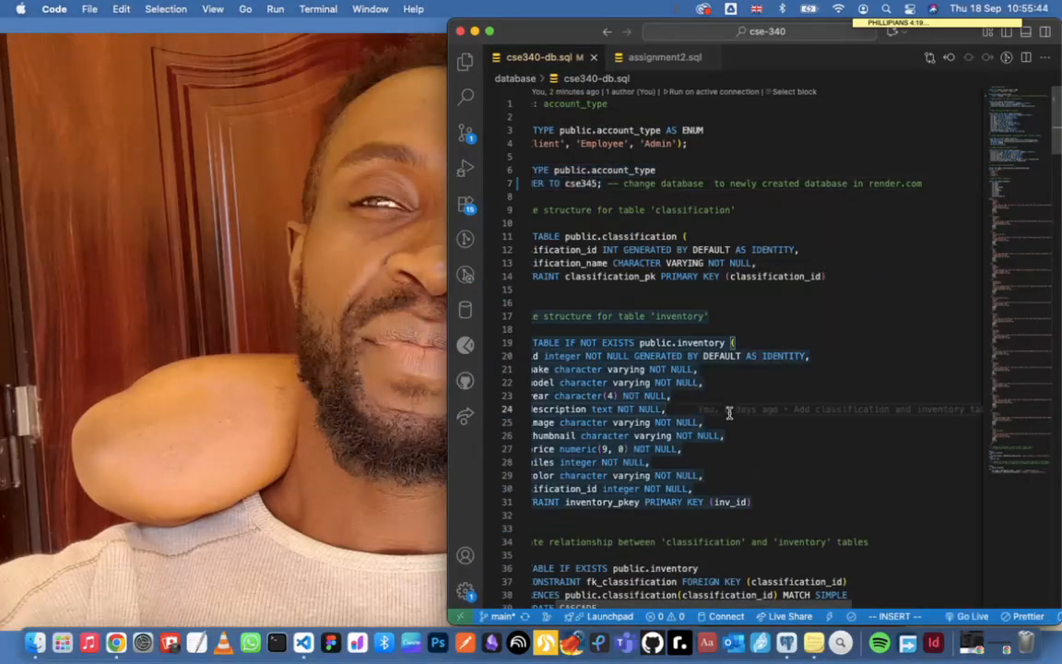
key(super+a)
key(super+c)
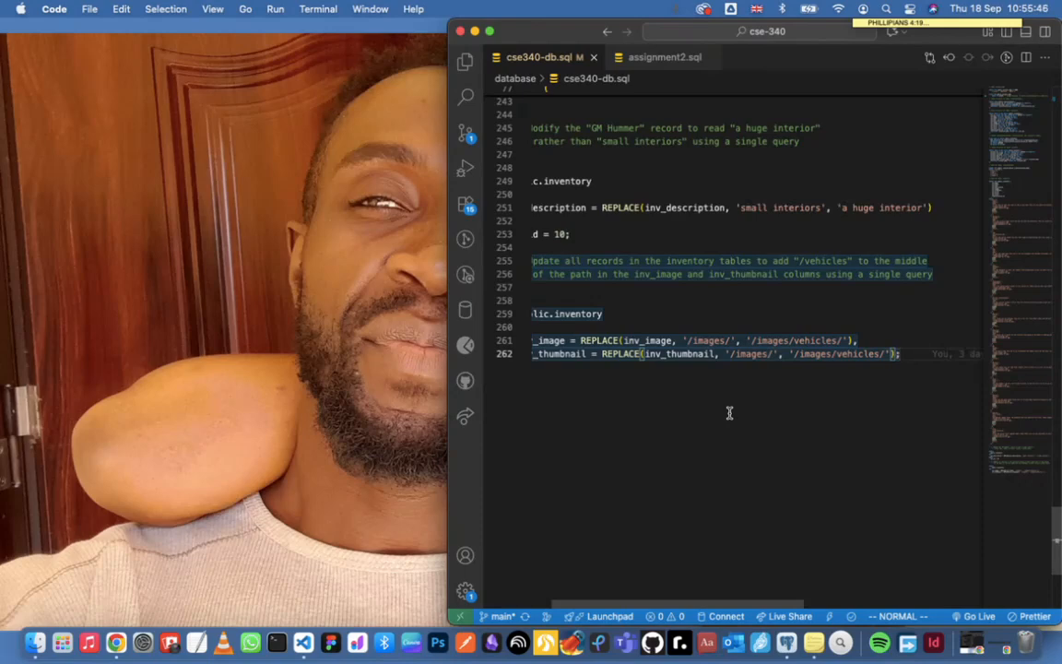
key(ctrl+Up)
click(570, 56)
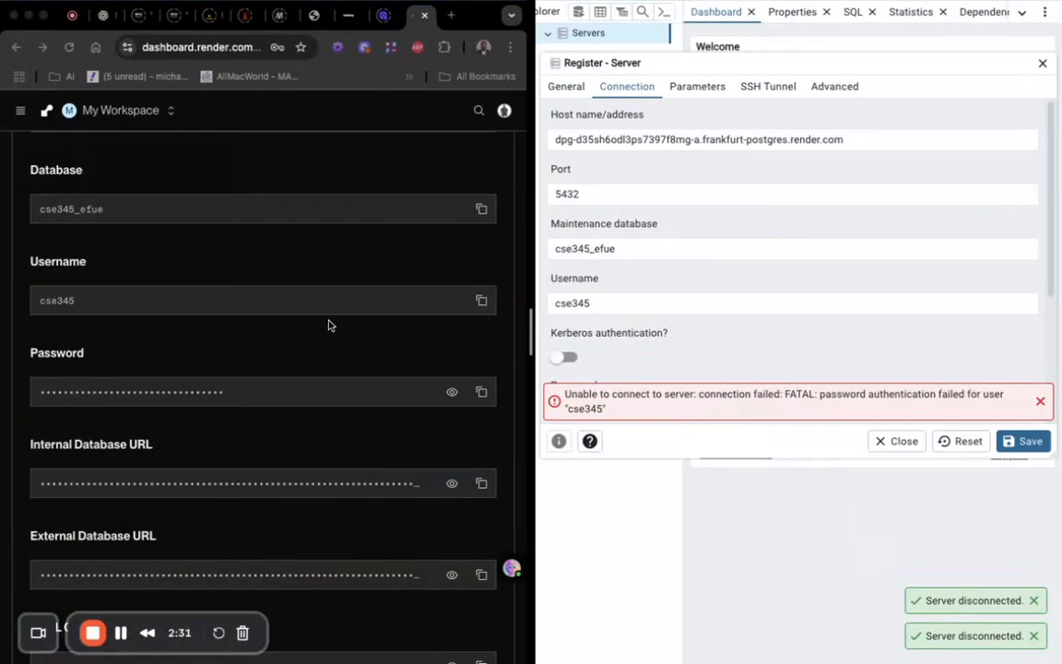
- Dismiss the connection error and review the new server's connection, SSL parameter and general settings
click(1039, 400)
click(664, 246)
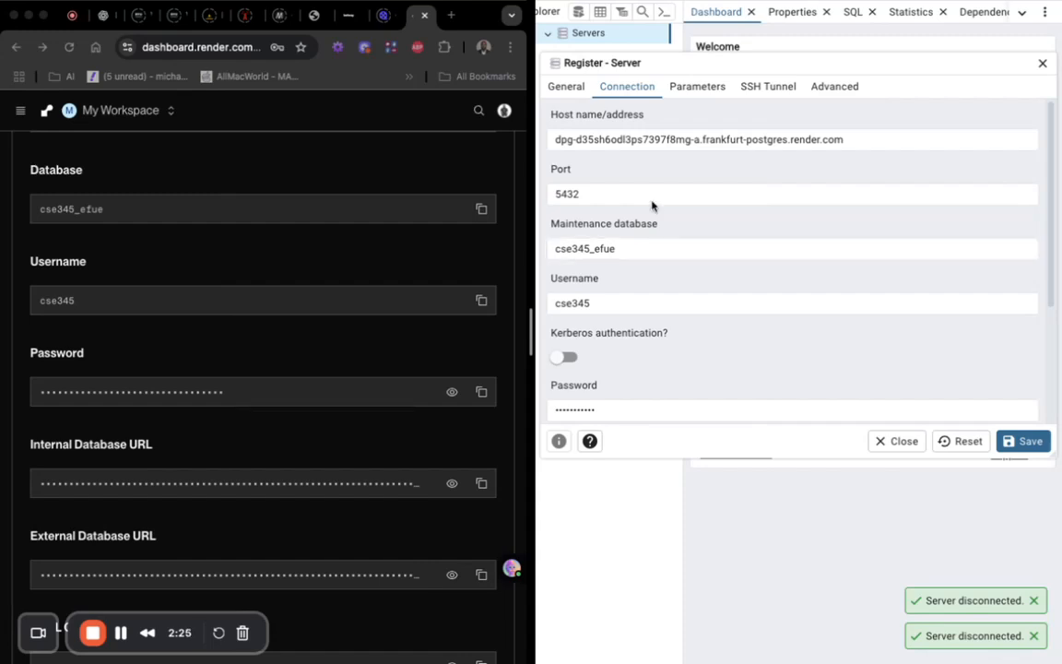
click(688, 88)
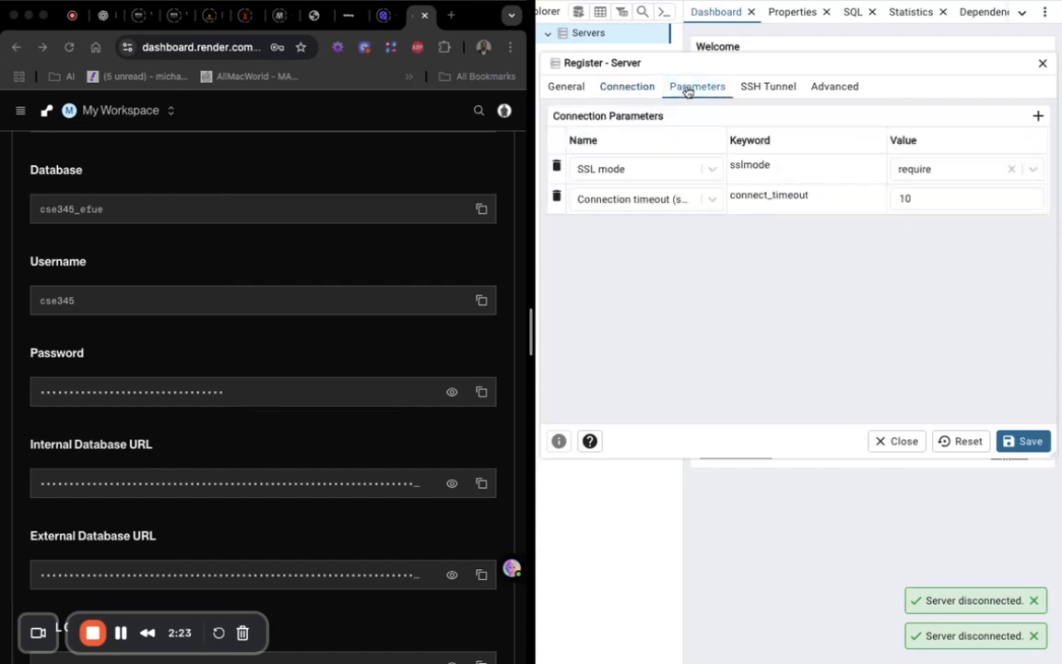
click(610, 86)
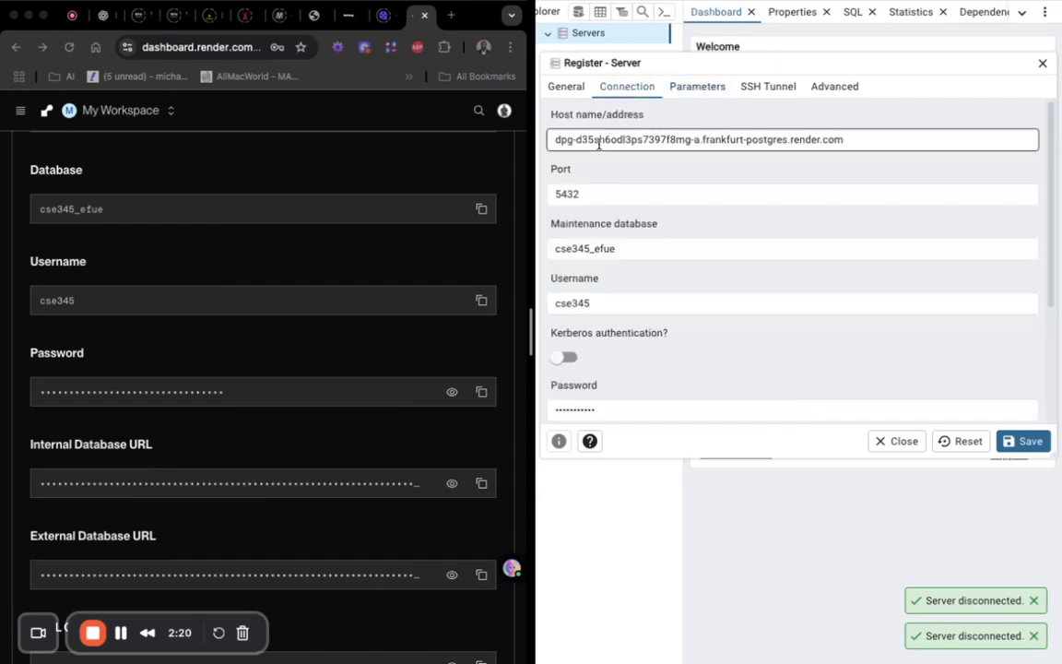
click(569, 88)
click(599, 140)
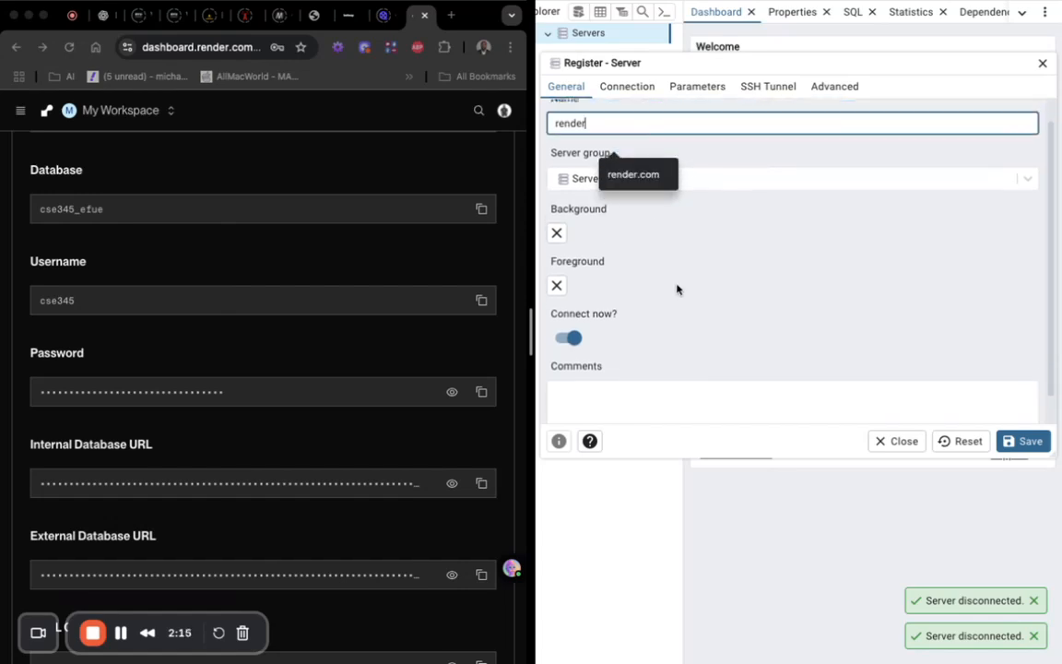
click(629, 88)
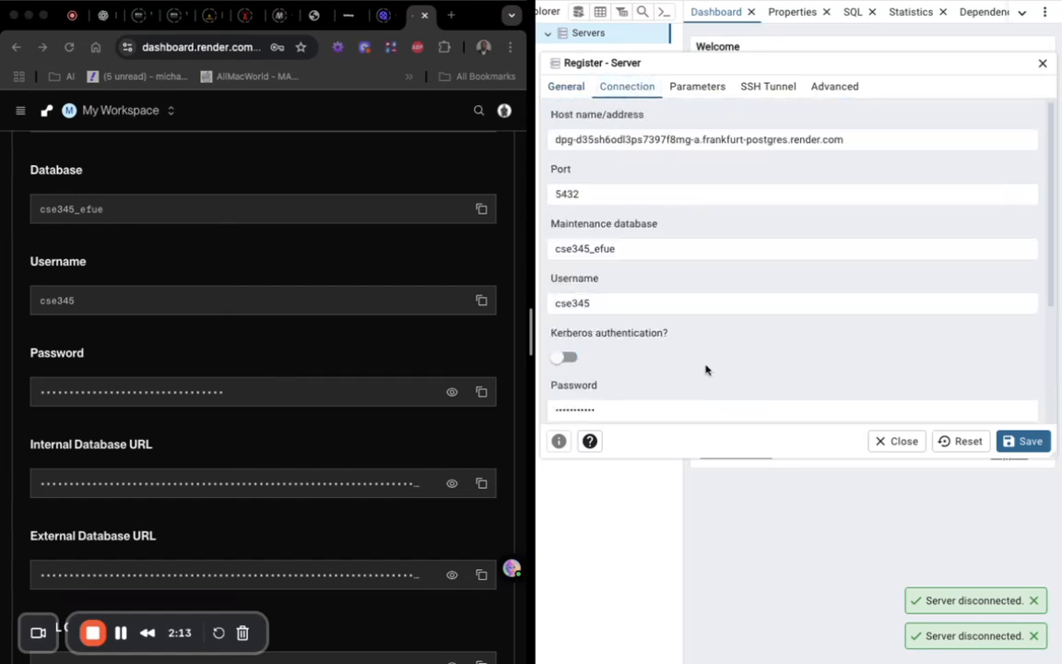
- Replace the server's password with the database password copied from Render and save the registration
scroll(704, 369, down, 3)
click(606, 314)
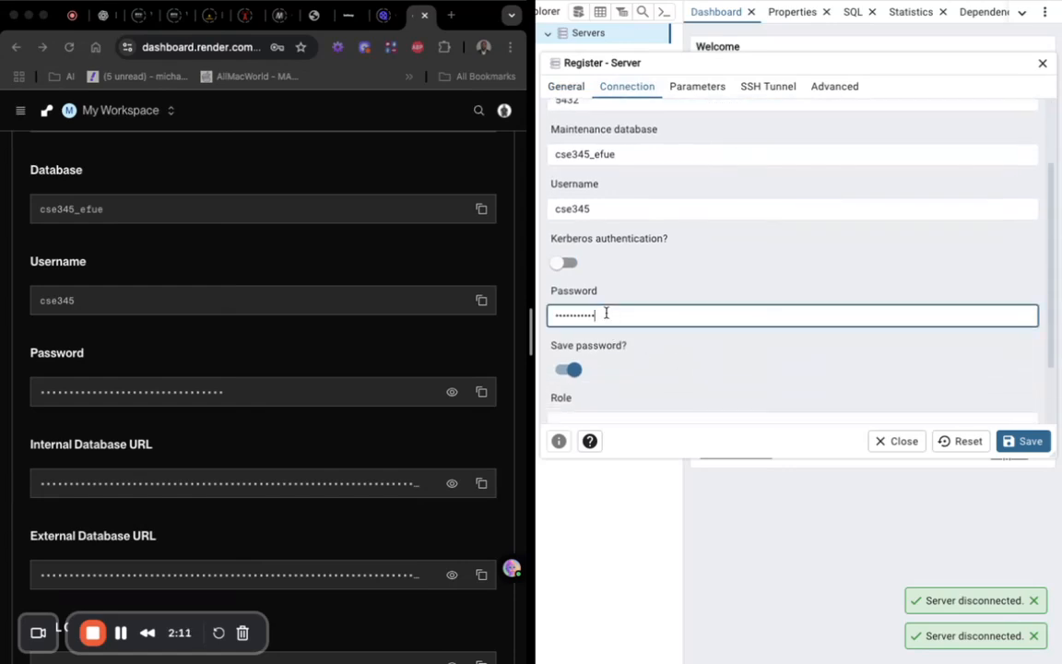
key(BackSpace)
click(481, 394)
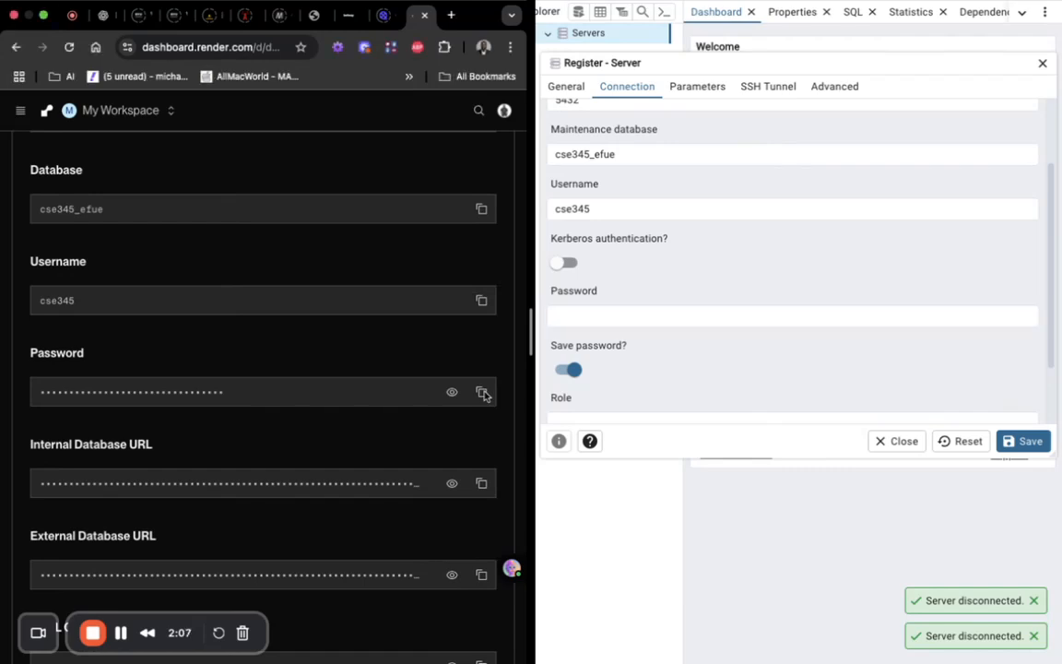
click(482, 396)
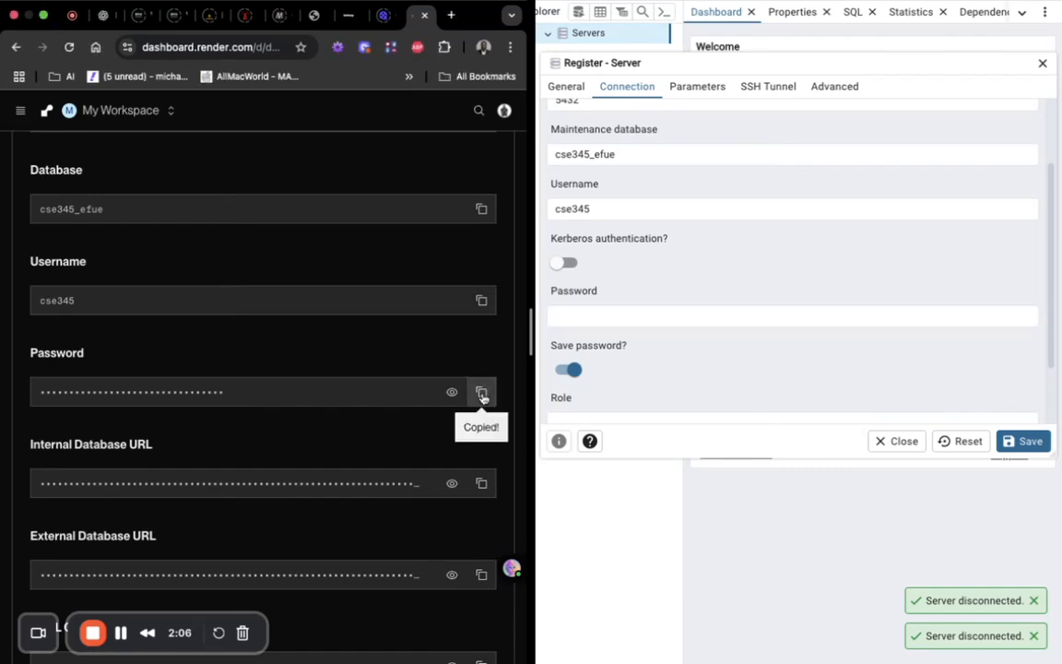
click(577, 317)
key(cmd+v)
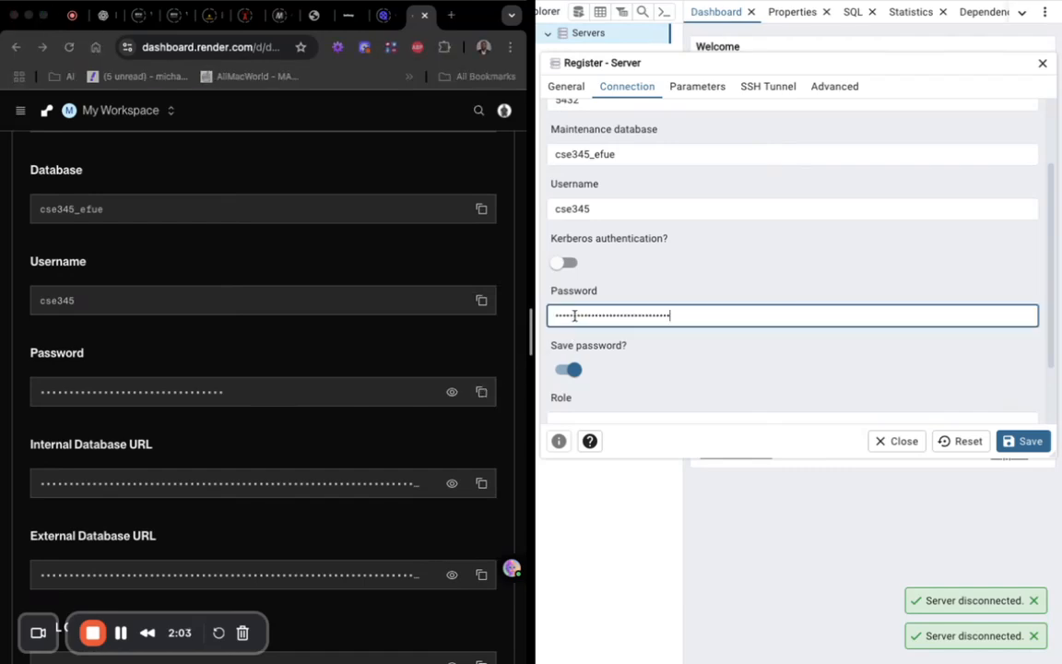
click(1020, 442)
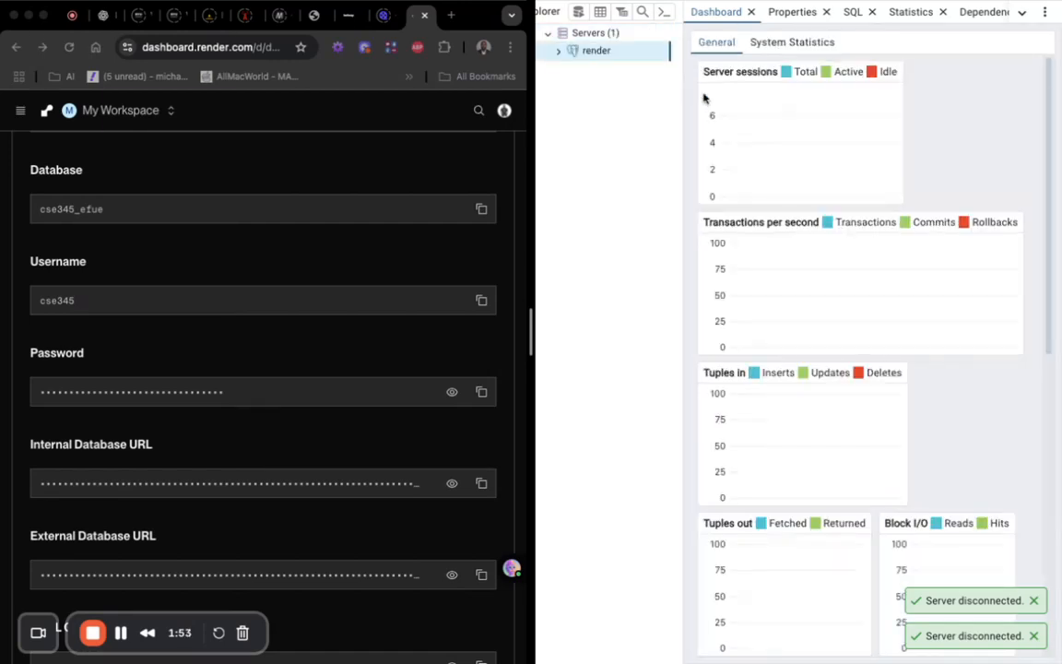
- Open a Query Tool on the public schema of the cse345_efue database and paste the copied database password into it
click(558, 52)
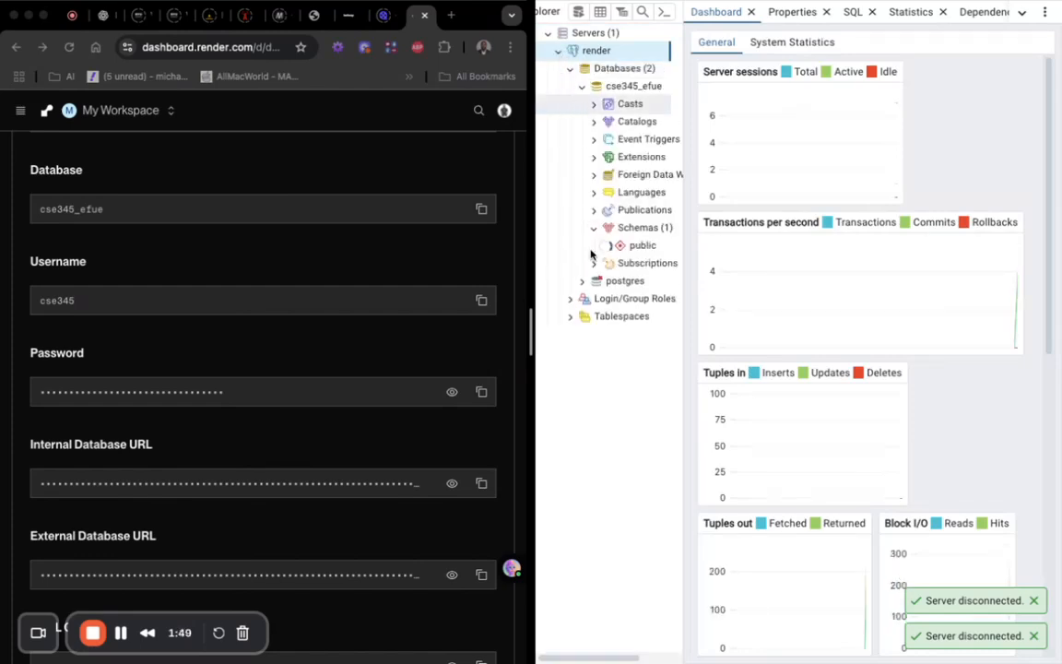
click(634, 247)
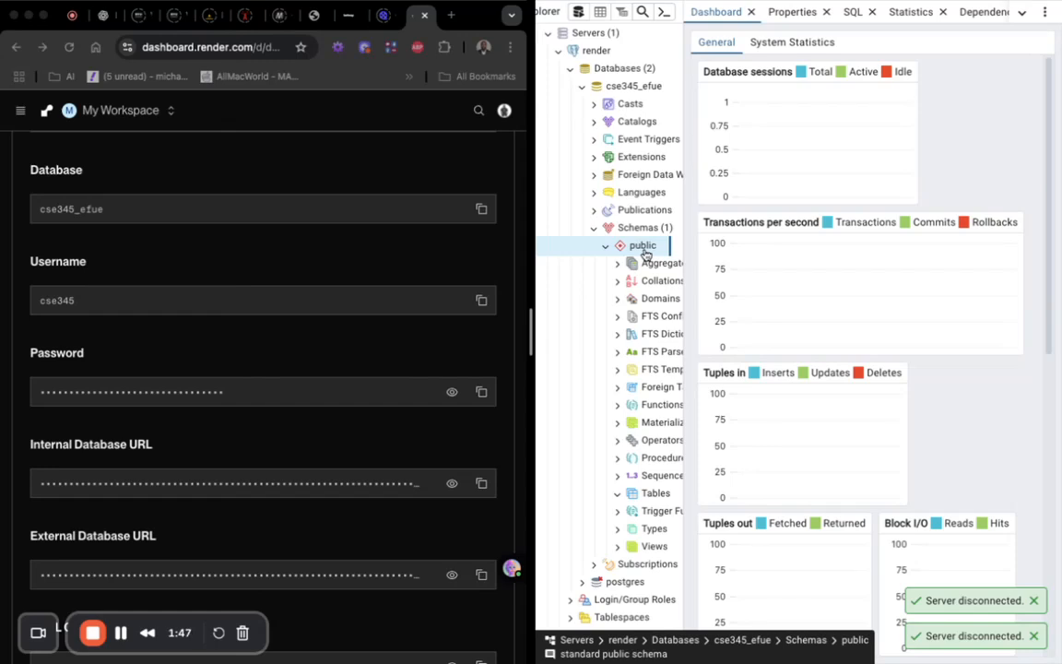
right_click(646, 255)
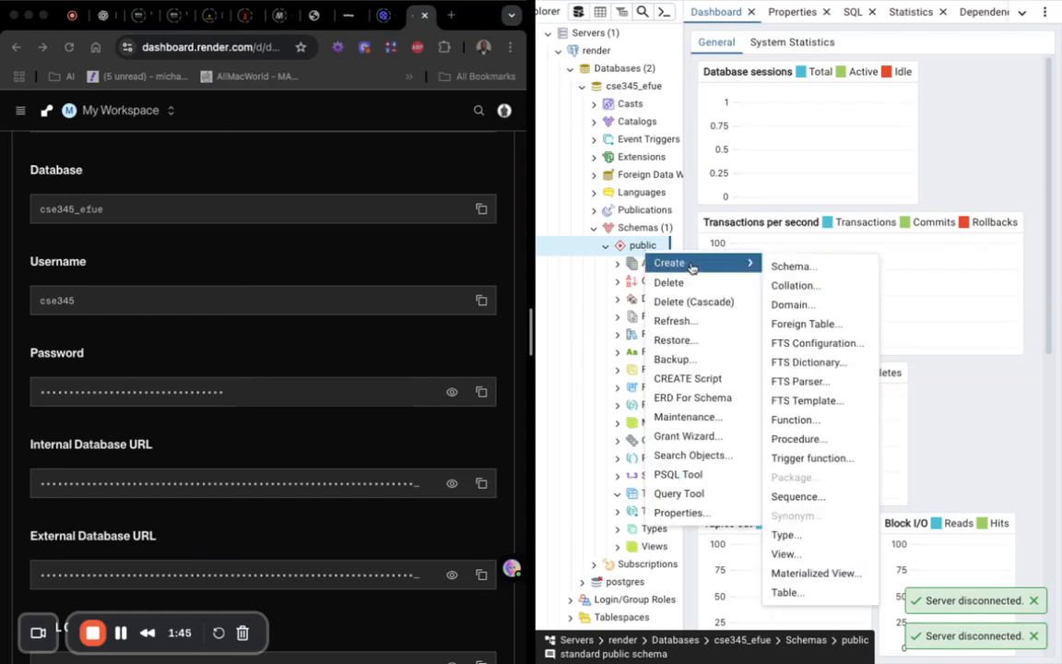
click(687, 494)
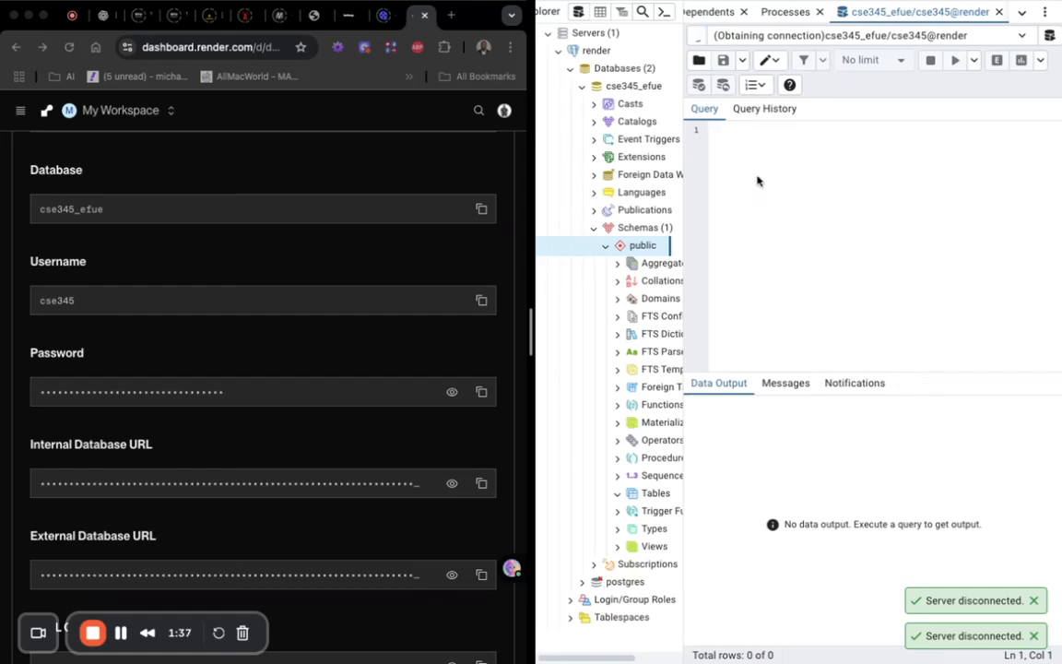
key(super+v)
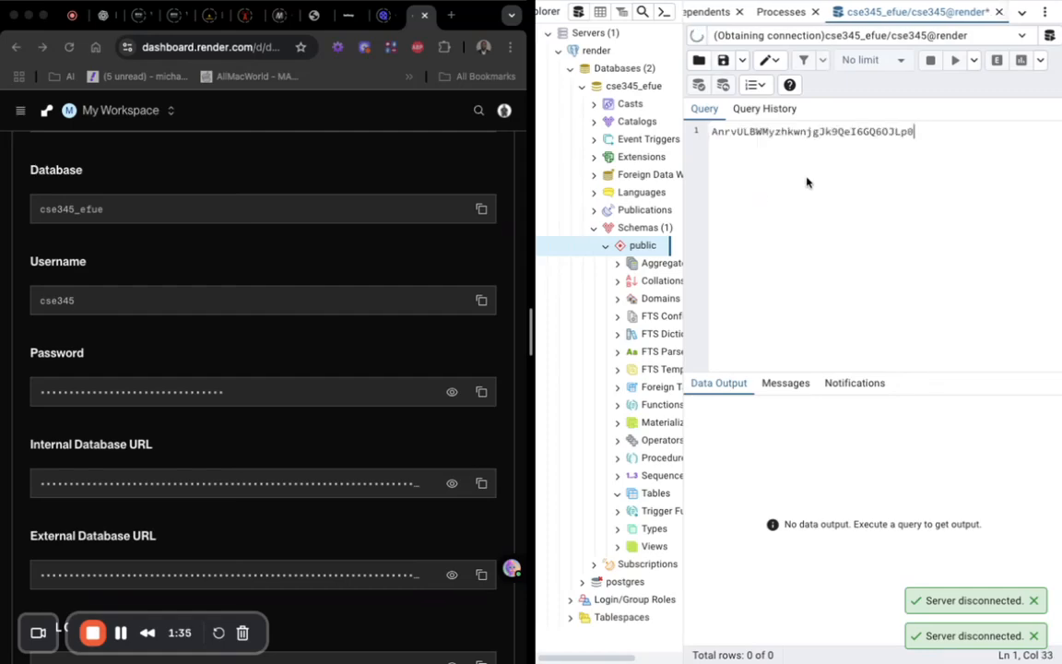
- Switch back to the cse340-db.sql script in VS Code and close the editor window
key(ctrl+Up)
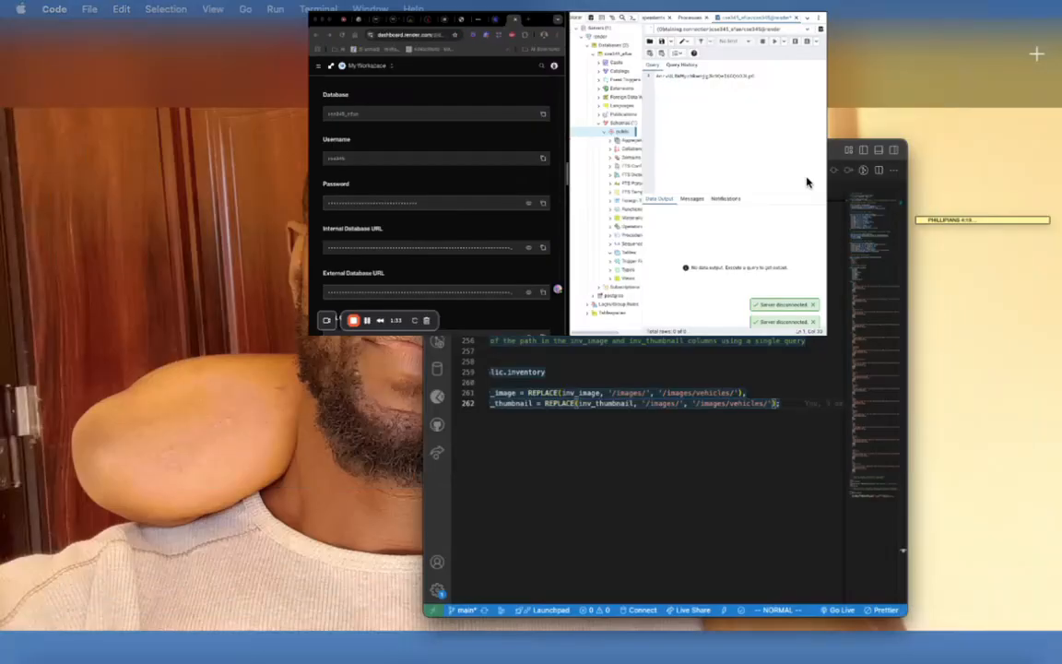
click(743, 401)
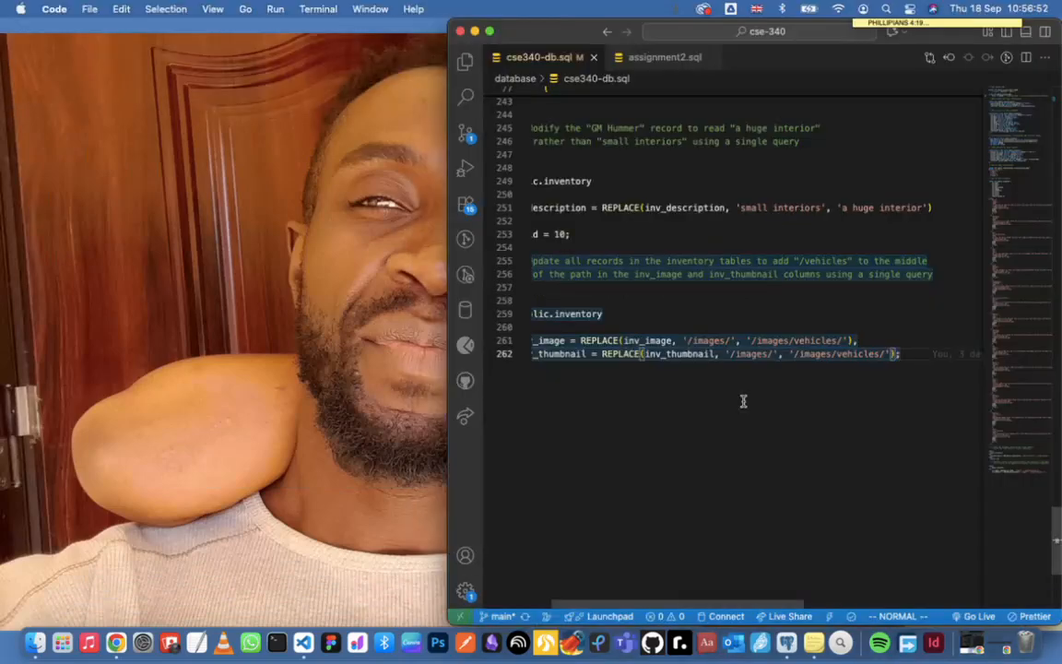
click(743, 401)
key(super+q)
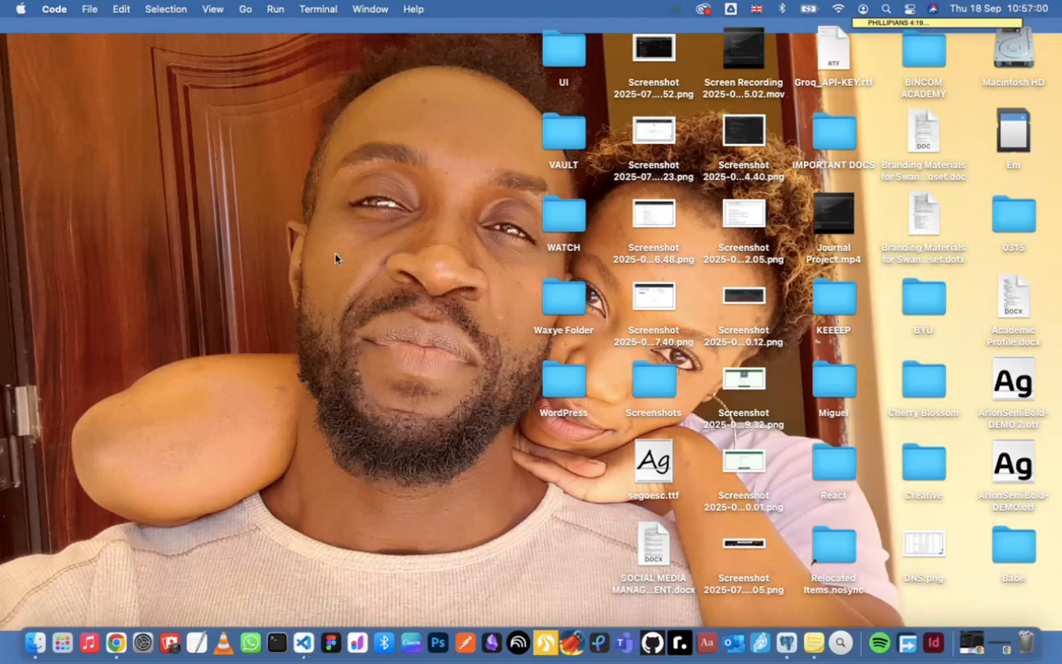
- Switch back to pgAdmin, replace the query editor's contents with the copied cse340-db.sql script, and execute it on cse345_efue
key(ctrl+Right)
key(ctrl+Up)
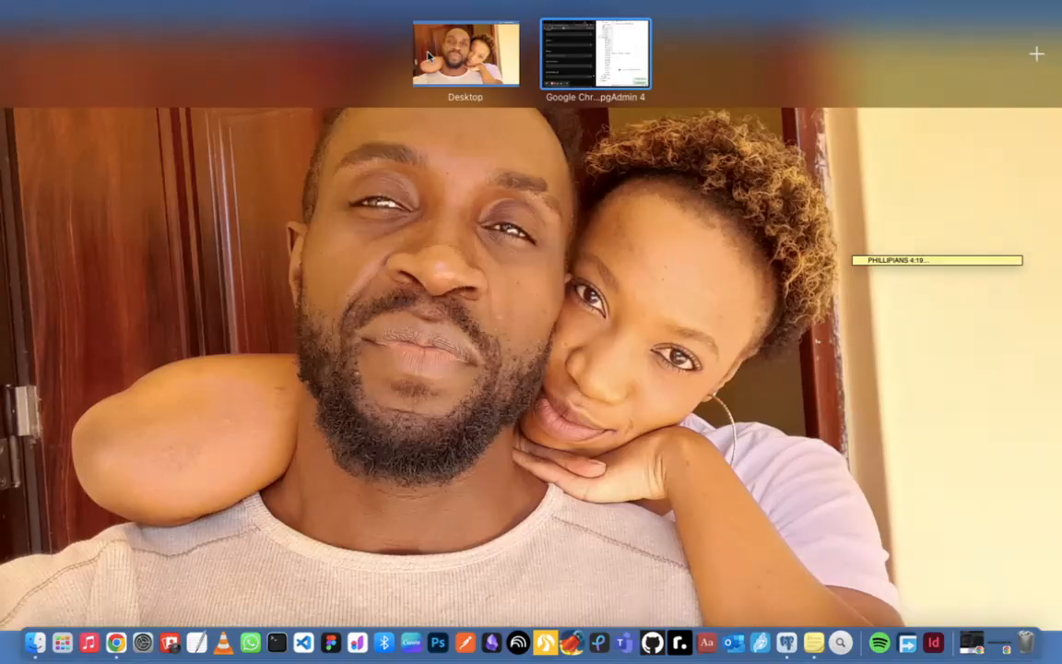
key(ctrl+Up)
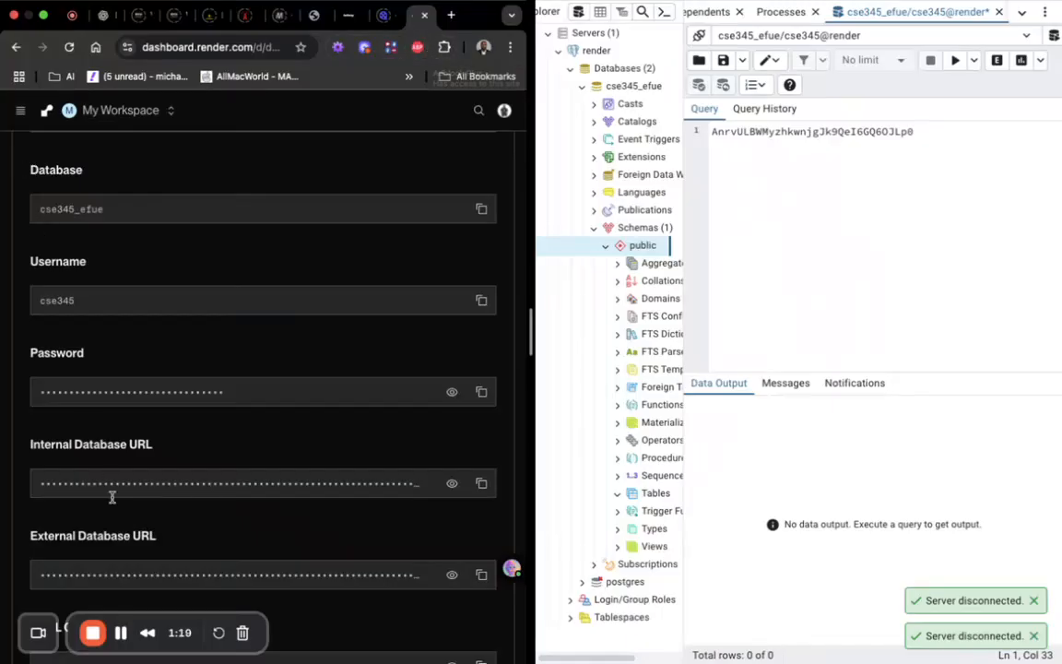
click(120, 633)
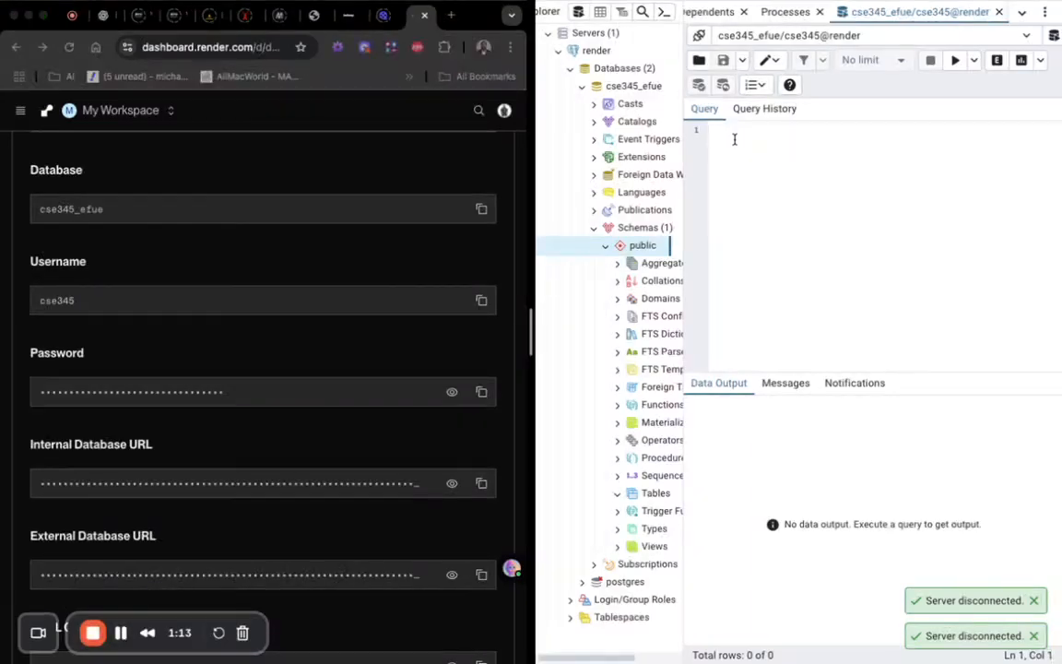
key(super+v)
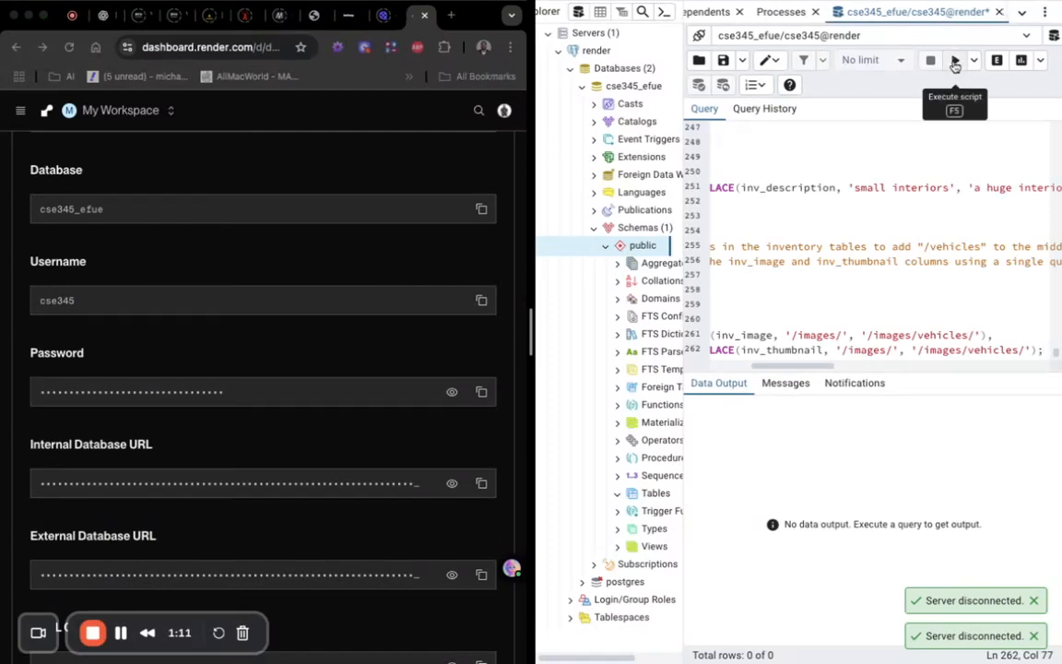
click(955, 63)
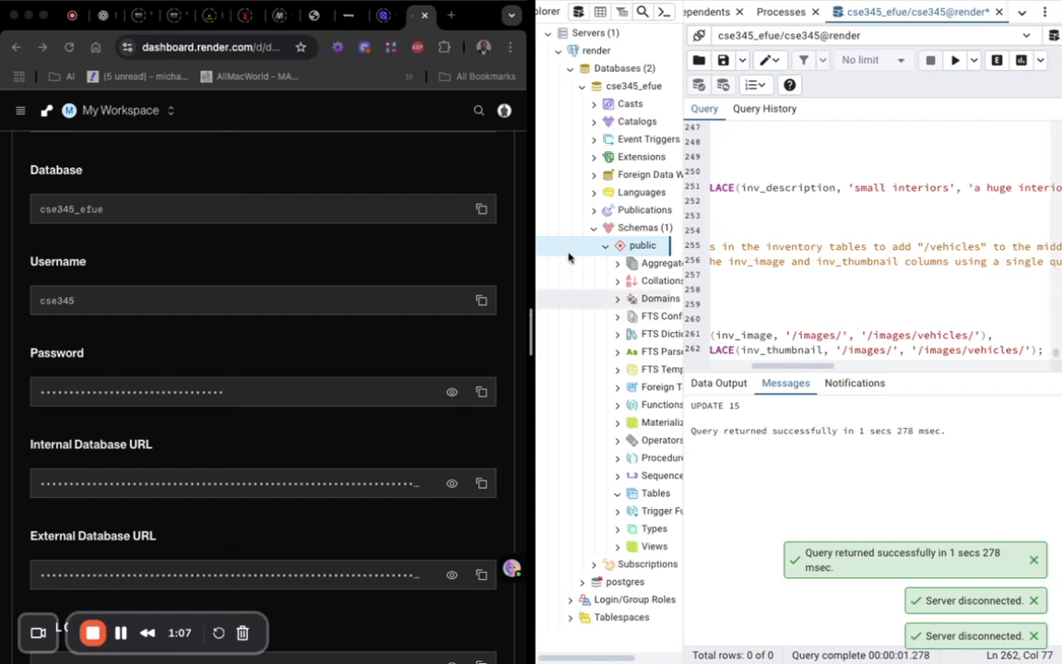
- Refresh the public schema of cse345_efue and expand its Tables node
right_click(643, 247)
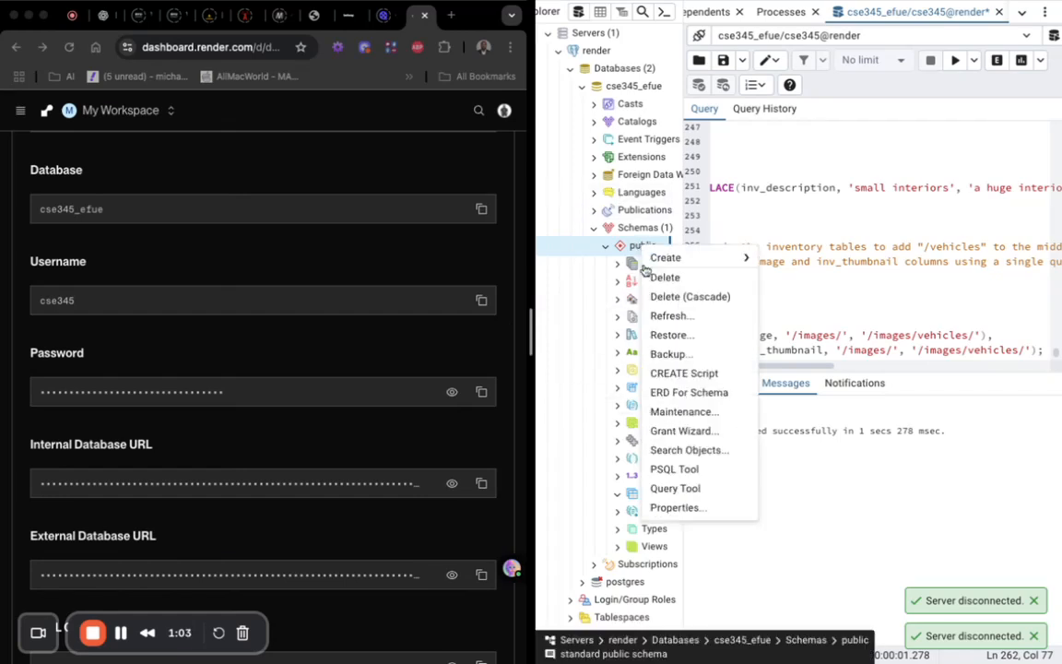
click(680, 316)
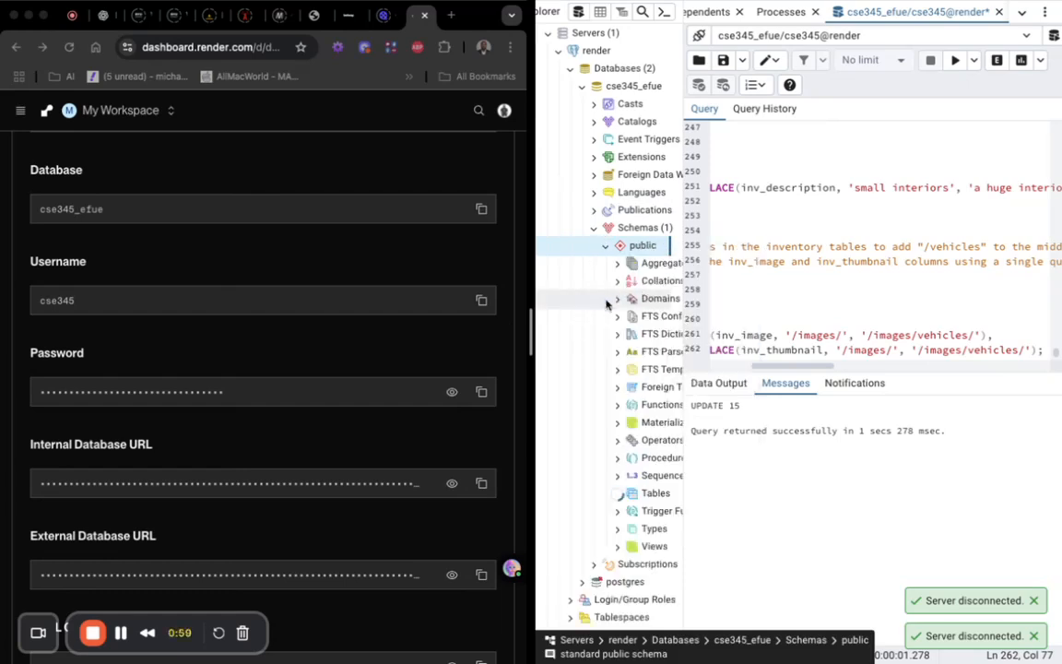
click(618, 495)
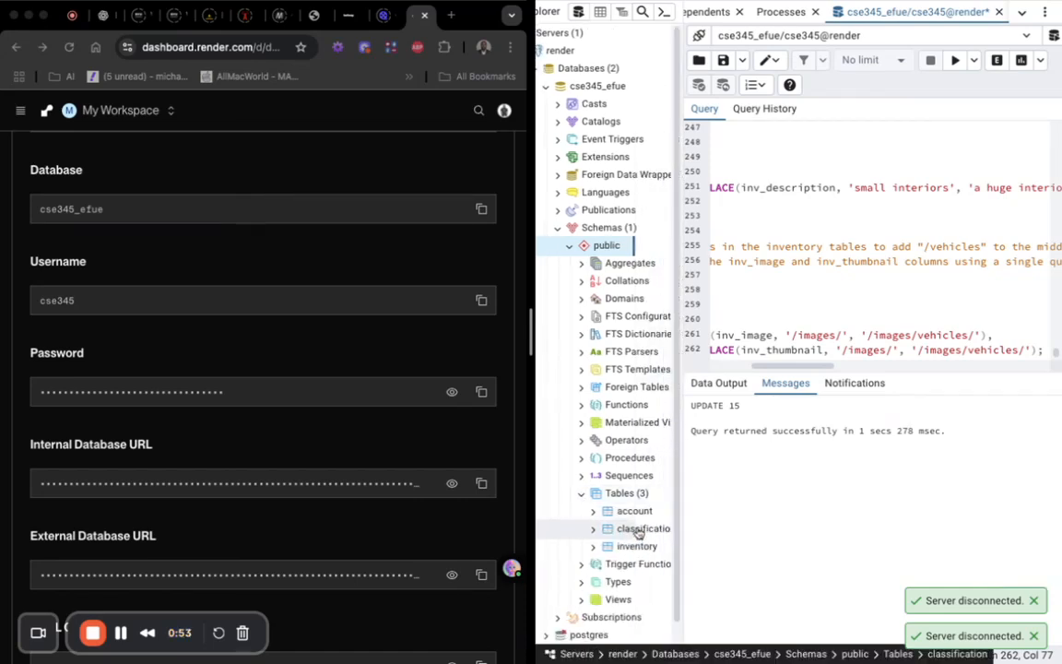
- View all rows of the classification table and dismiss the two server notifications
right_click(637, 533)
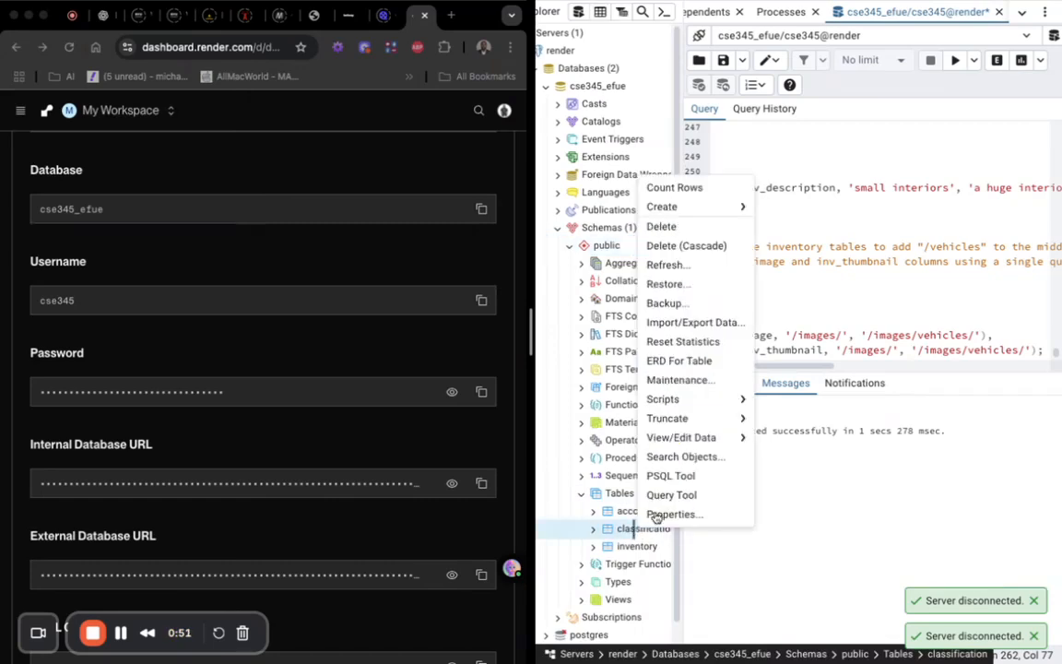
mouse_move(728, 419)
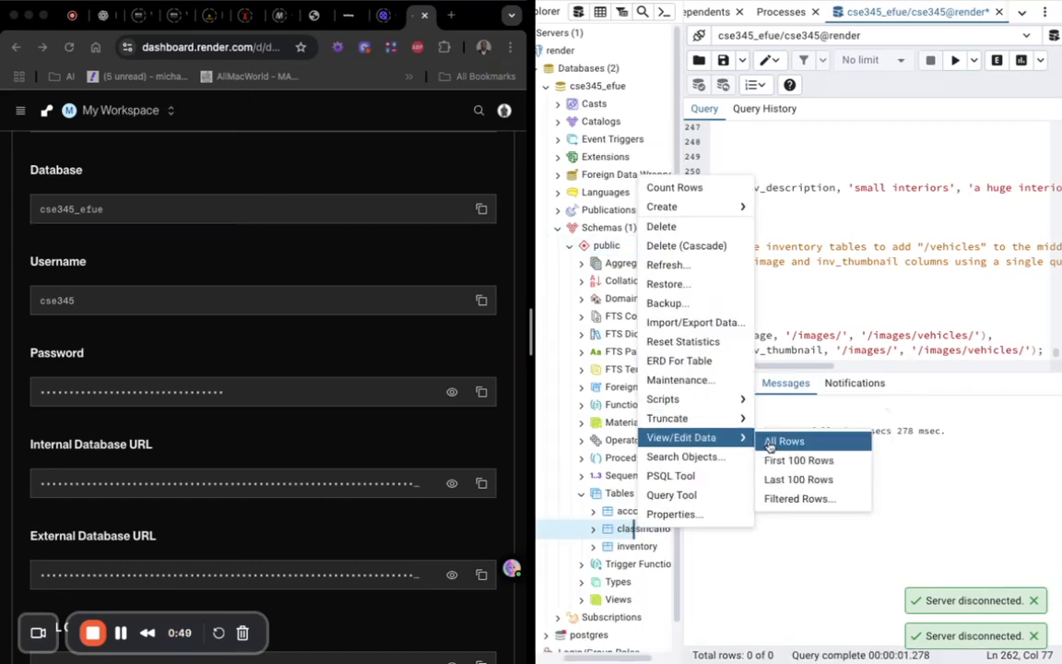
click(774, 441)
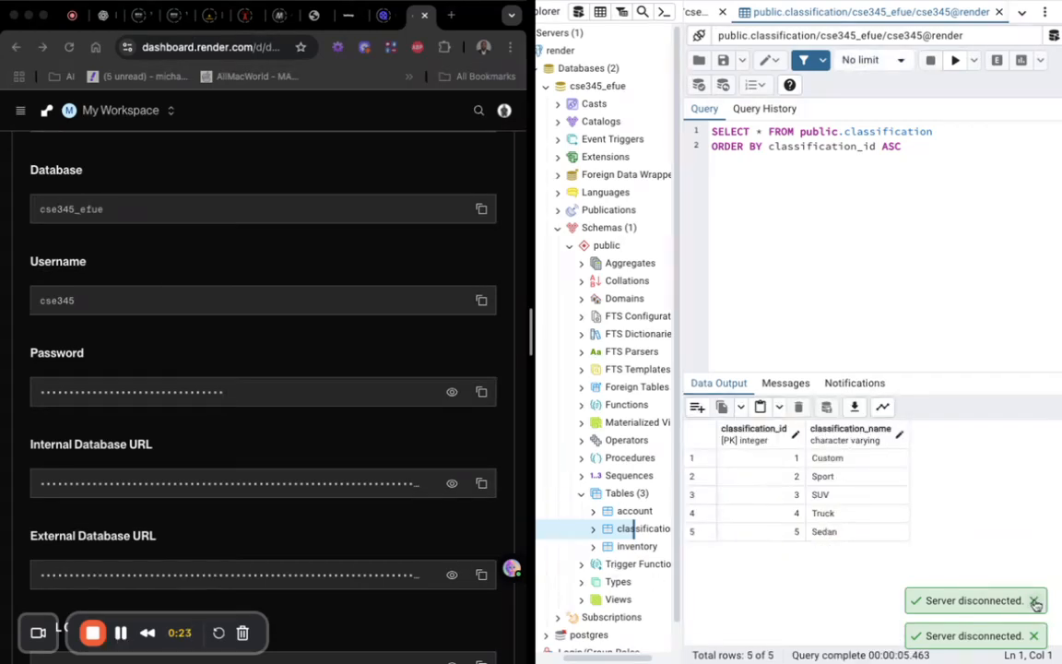
click(1034, 601)
click(1034, 635)
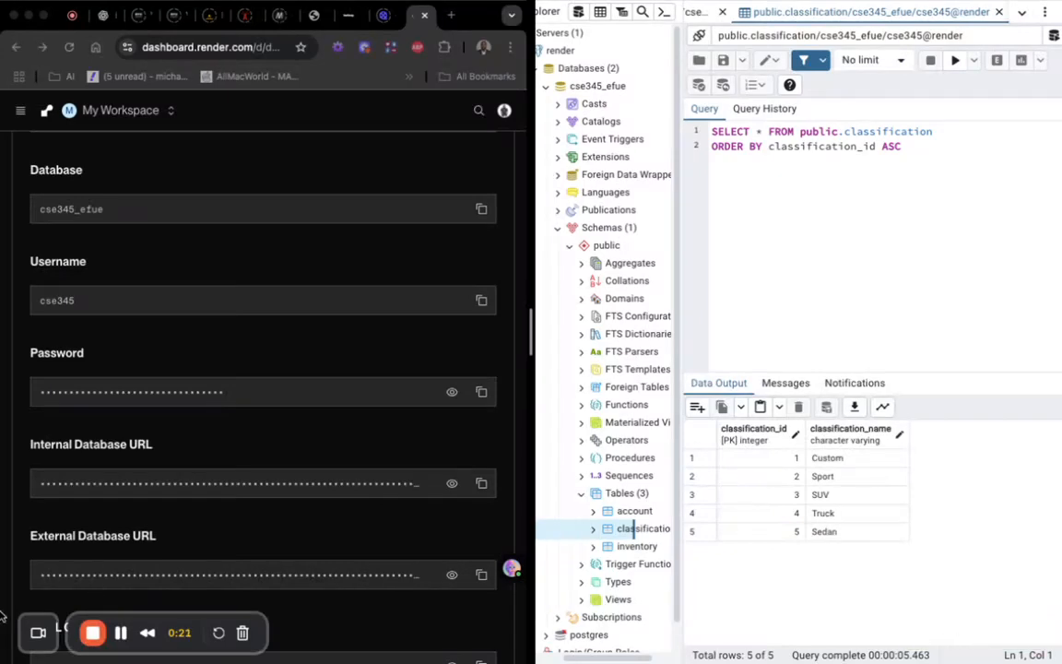